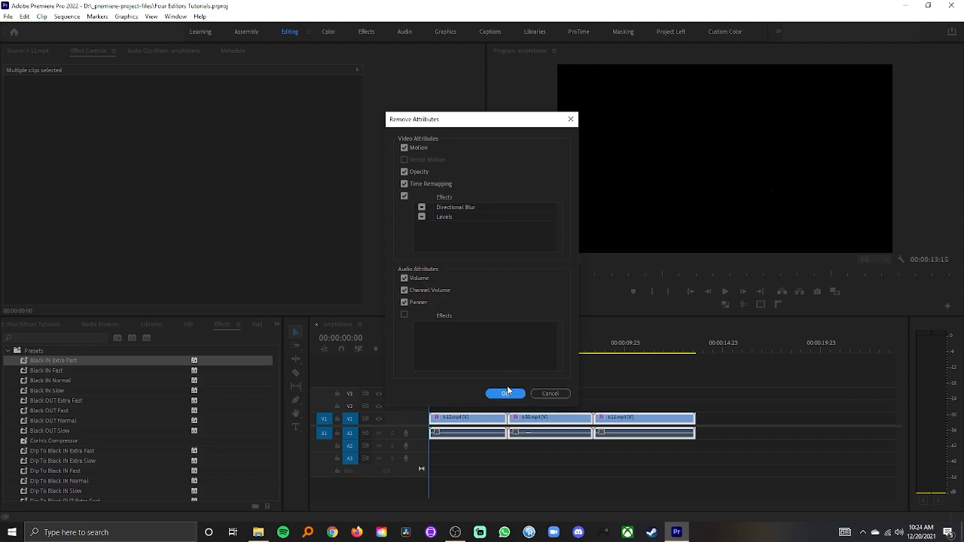
# Step: Remove all attributes, including the Directional Blur and Levels effects, from the selected clips and deselect them
pyautogui.click(505, 393)
pyautogui.moveTo(433, 349); pyautogui.dragTo(464, 363)
pyautogui.click(480, 402)
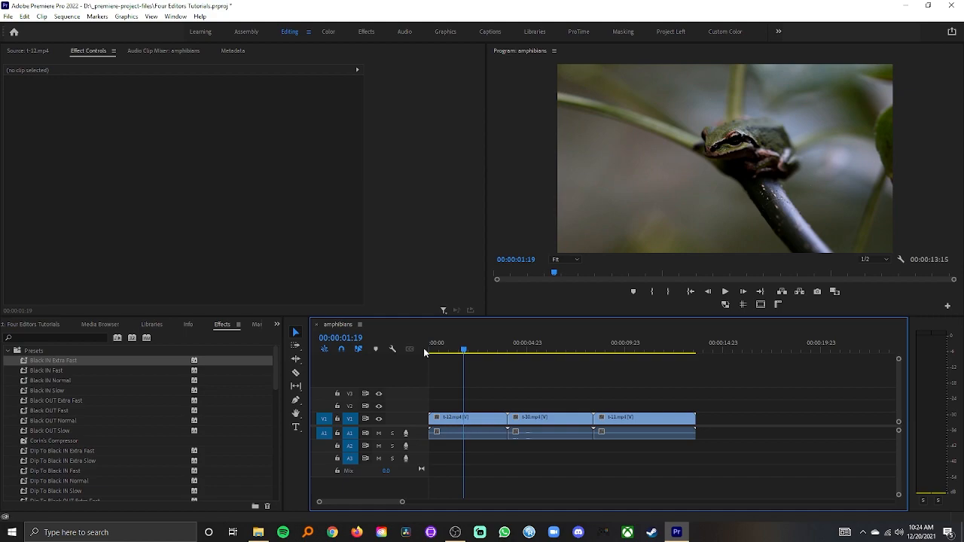
# Step: Apply the Directional Blur IN Normal preset to the first clip and scrub across its ending
pyautogui.scroll(-5, 68, 407)
pyautogui.scroll(-3, 81, 424)
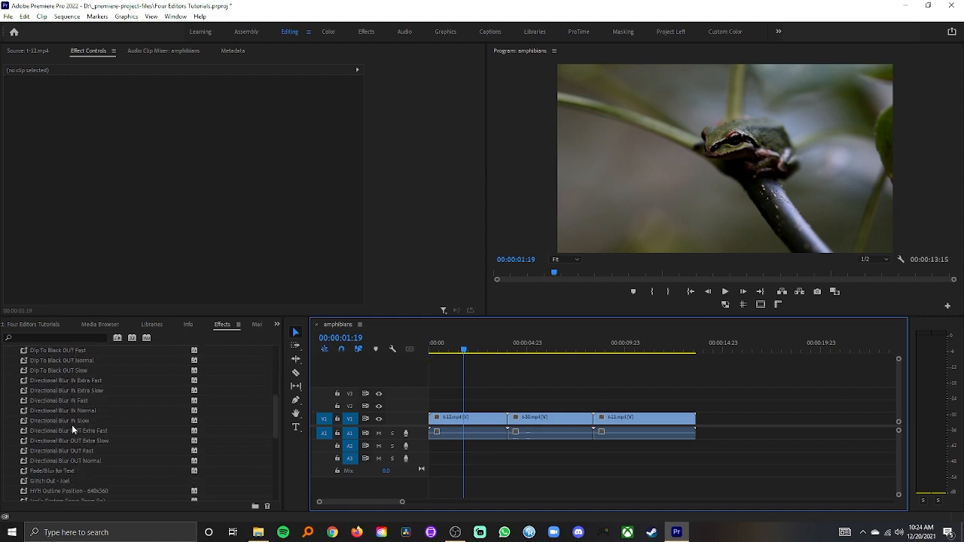
pyautogui.click(55, 393)
pyautogui.click(49, 405)
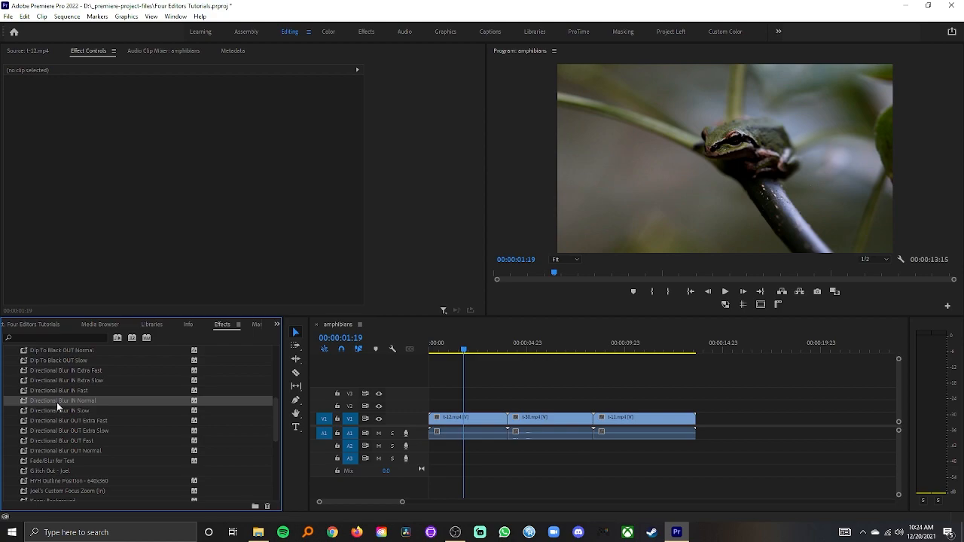
pyautogui.moveTo(57, 402); pyautogui.dragTo(475, 422)
pyautogui.moveTo(473, 353); pyautogui.dragTo(503, 351)
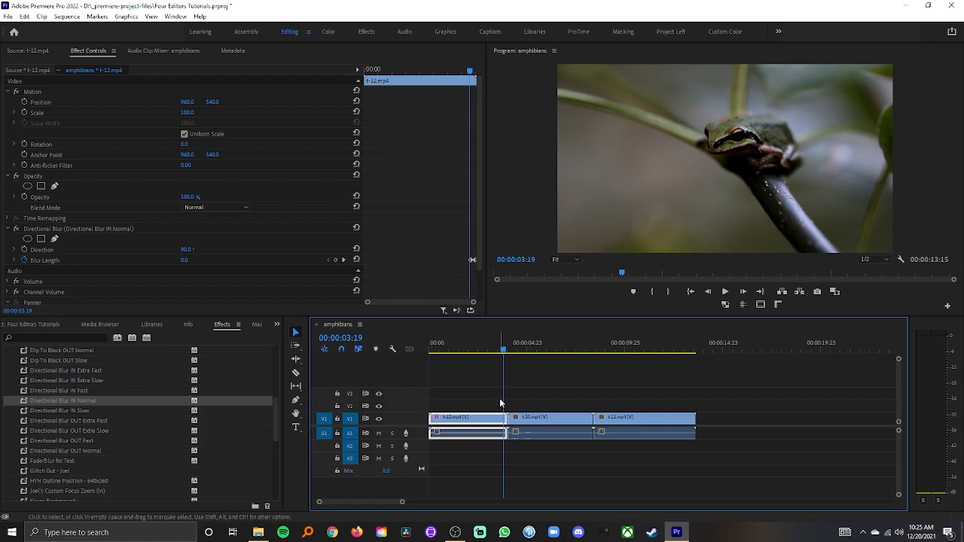
pyautogui.moveTo(503, 350); pyautogui.dragTo(481, 351)
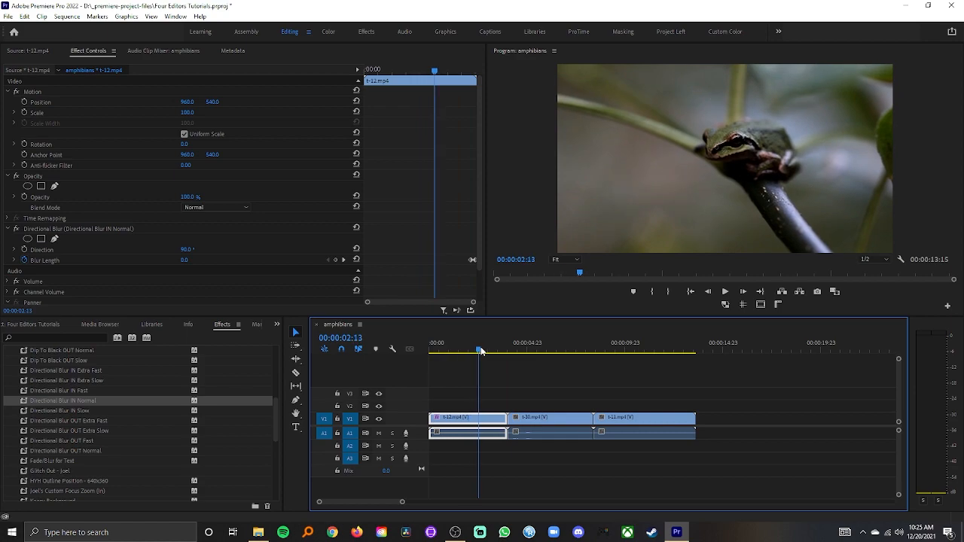
pyautogui.moveTo(482, 351)
pyautogui.mouseDown()
pyautogui.moveTo(510, 356)
pyautogui.moveTo(480, 360)
pyautogui.mouseUp()
pyautogui.moveTo(511, 349); pyautogui.dragTo(515, 350)
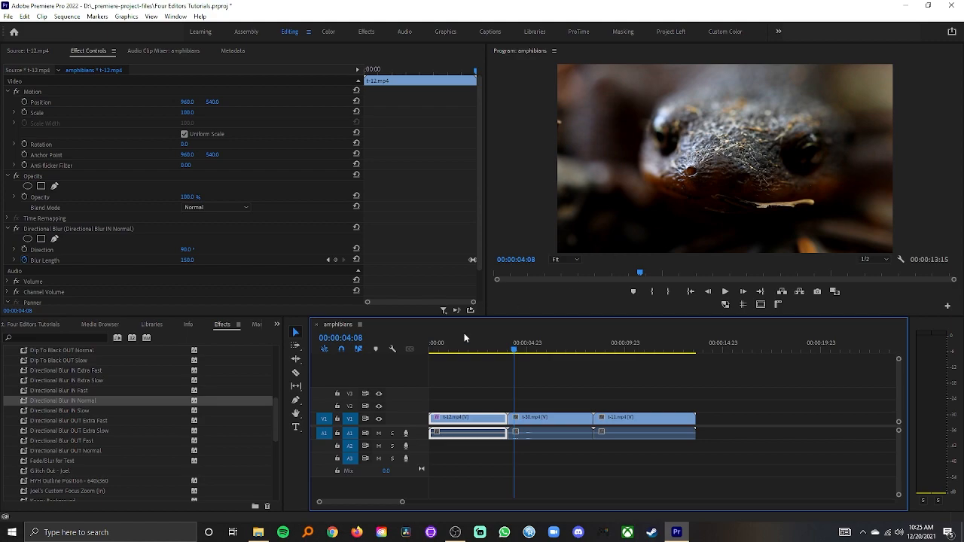
# Step: Apply the Directional Blur OUT Normal preset to the second clip and play back the cut
pyautogui.click(56, 451)
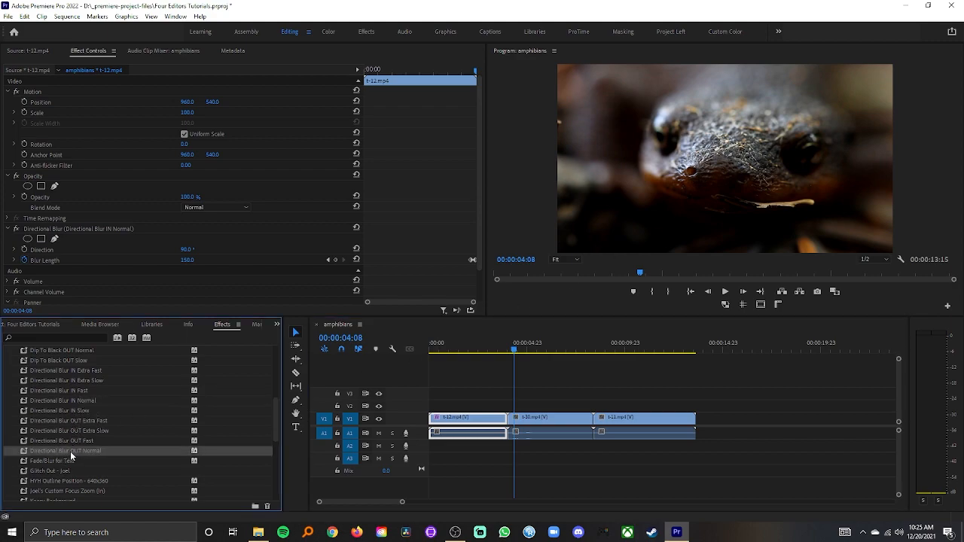
pyautogui.moveTo(42, 452); pyautogui.dragTo(519, 422)
pyautogui.moveTo(522, 357); pyautogui.dragTo(481, 346)
pyautogui.press('space')
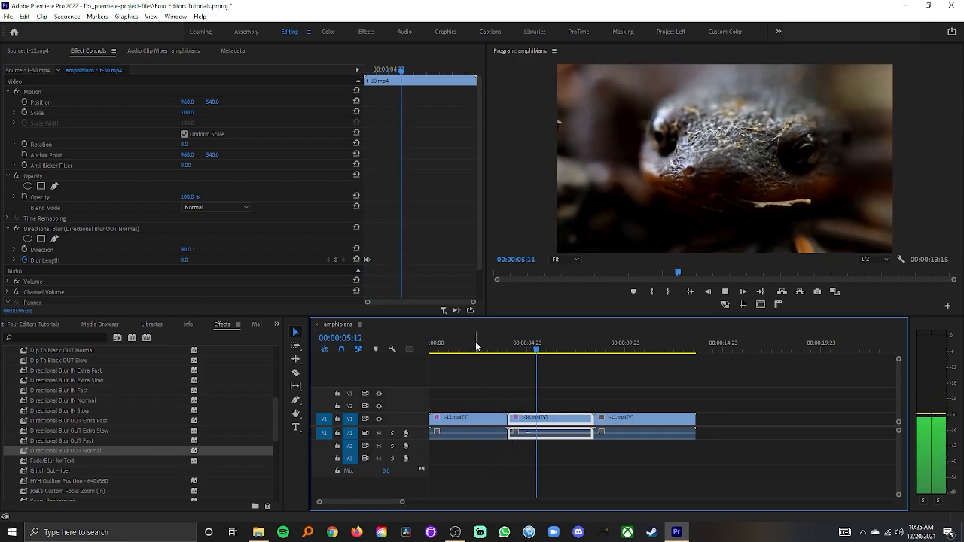
pyautogui.press('space')
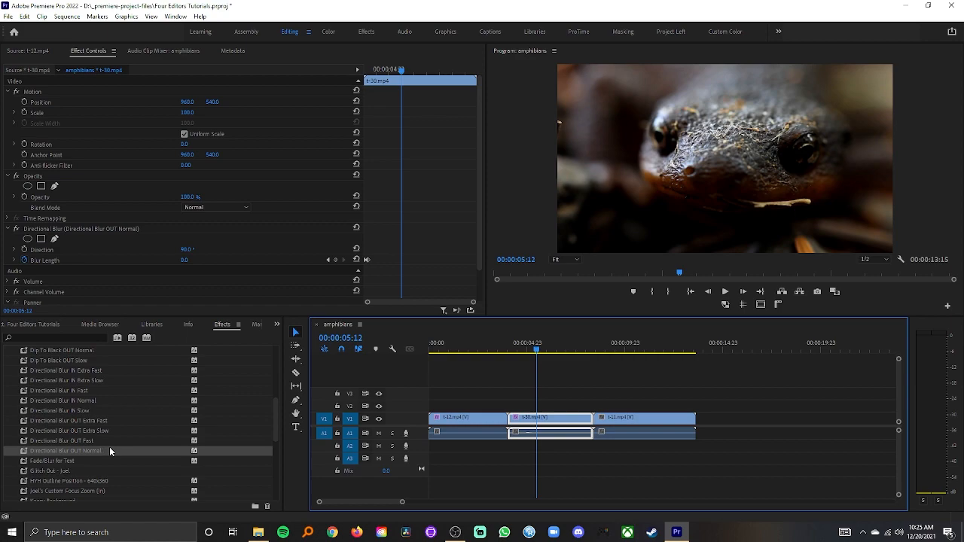
# Step: Apply the Directional Blur OUT Fast preset to the third clip
pyautogui.click(88, 442)
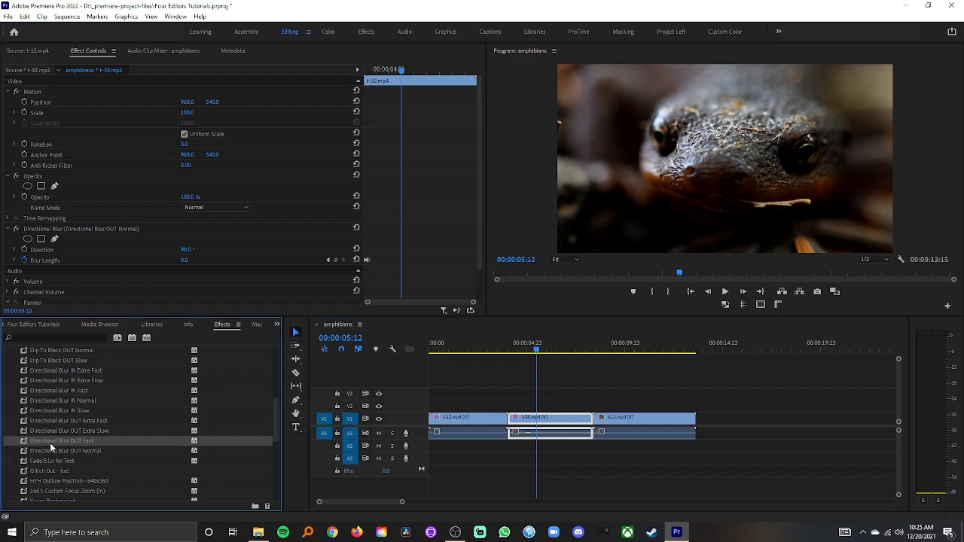
pyautogui.moveTo(37, 442); pyautogui.dragTo(526, 417)
pyautogui.moveTo(110, 456); pyautogui.dragTo(602, 427)
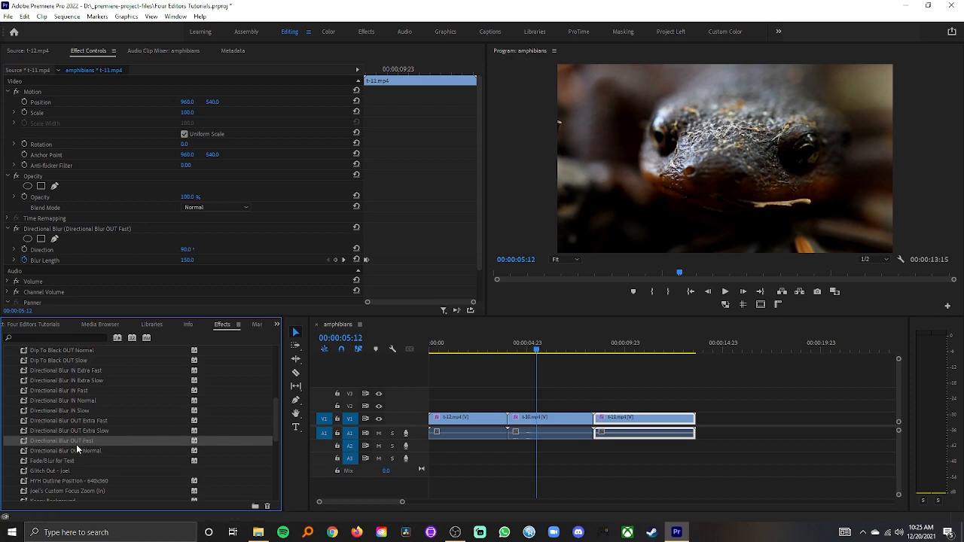
# Step: Apply the Directional Blur IN Fast preset to the end of the second clip and play back the cut
pyautogui.click(62, 391)
pyautogui.moveTo(57, 391); pyautogui.dragTo(590, 420)
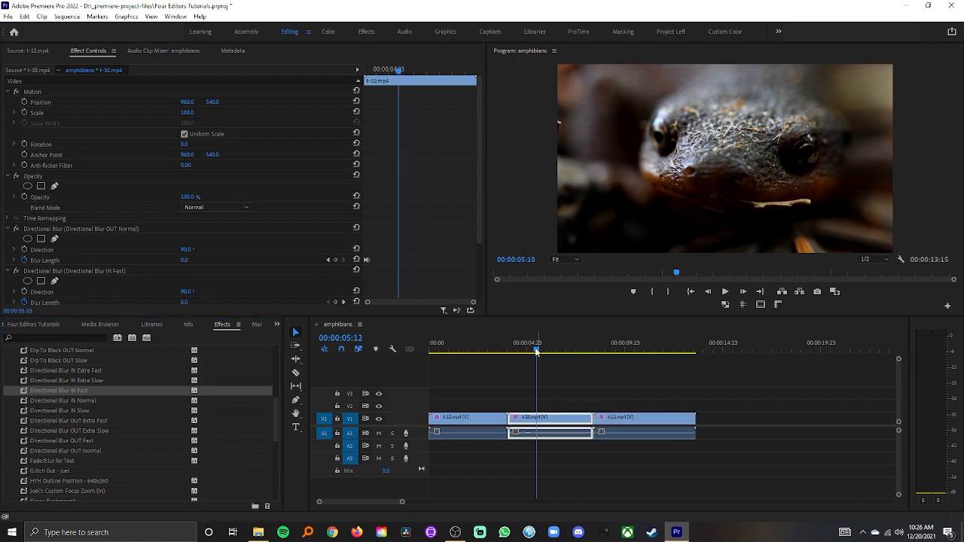
pyautogui.moveTo(537, 349); pyautogui.dragTo(516, 351)
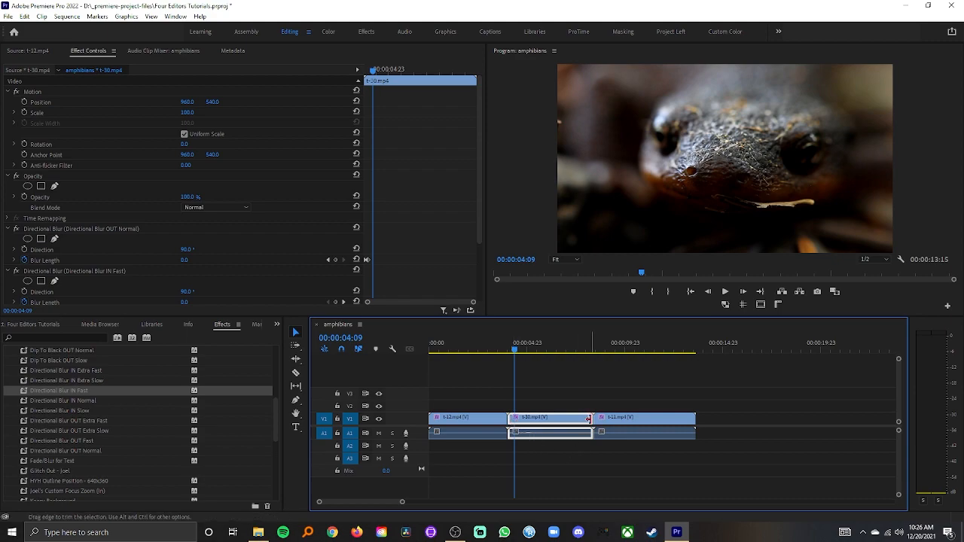
pyautogui.moveTo(549, 351); pyautogui.dragTo(559, 353)
pyautogui.press('space')
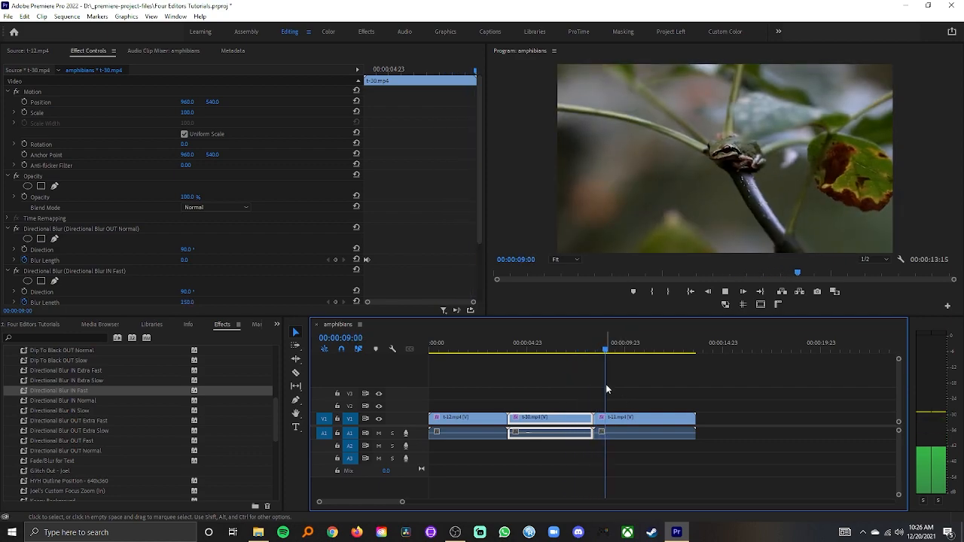
pyautogui.press('space')
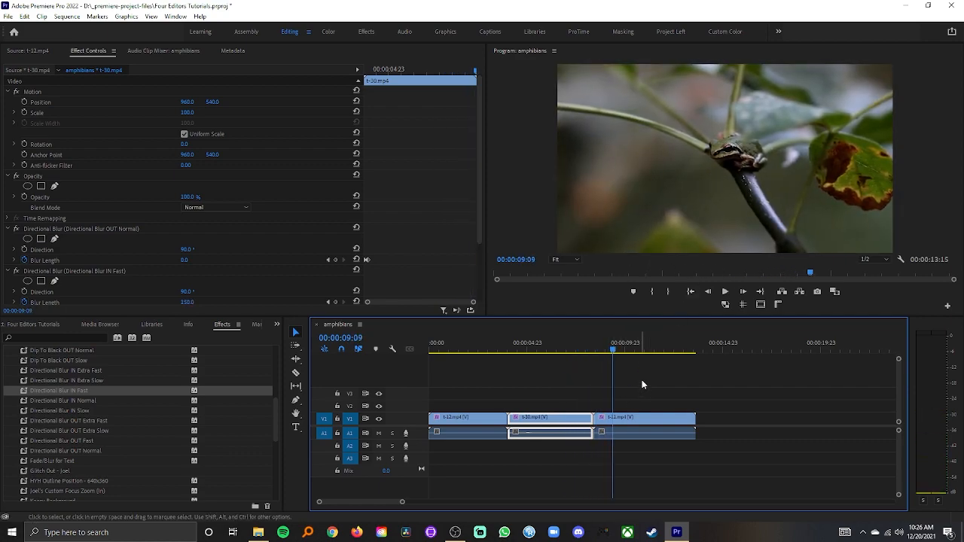
# Step: Inspect the effects and Blur Length keyframes of the second and first clips in Effect Controls
pyautogui.click(542, 349)
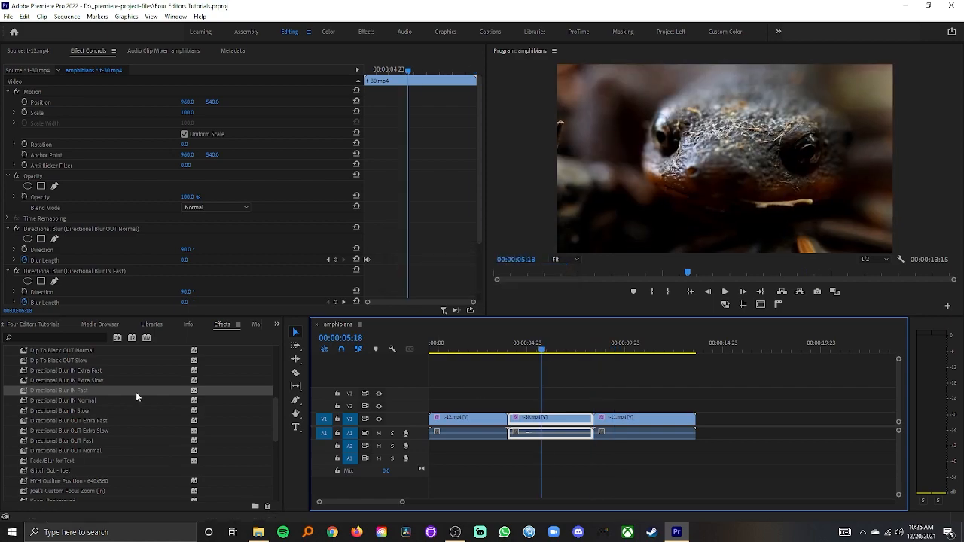
pyautogui.scroll(1, 87, 368)
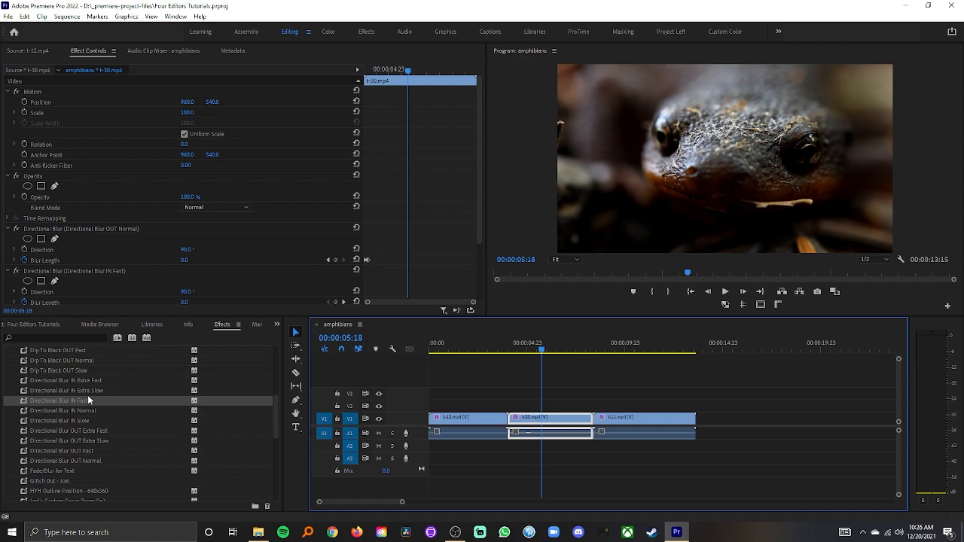
pyautogui.click(478, 218)
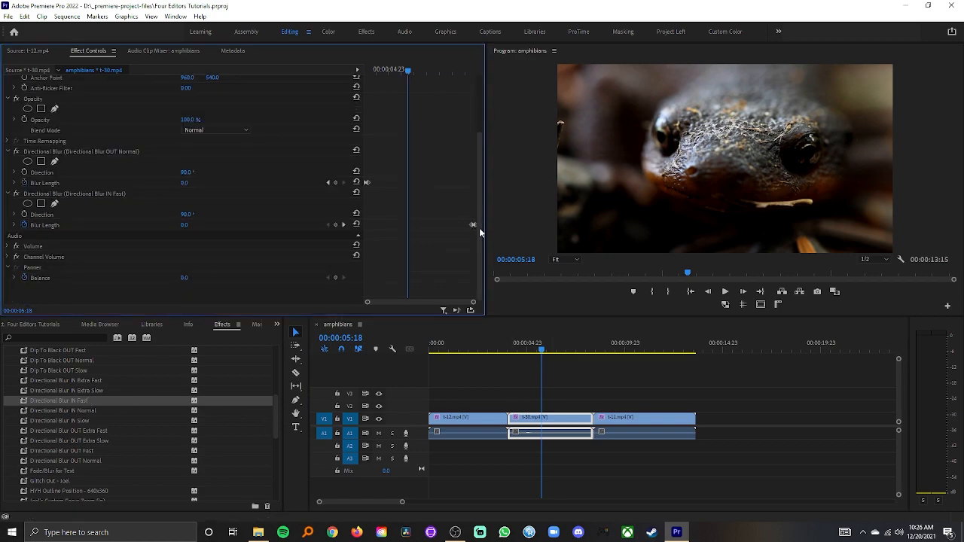
pyautogui.click(481, 351)
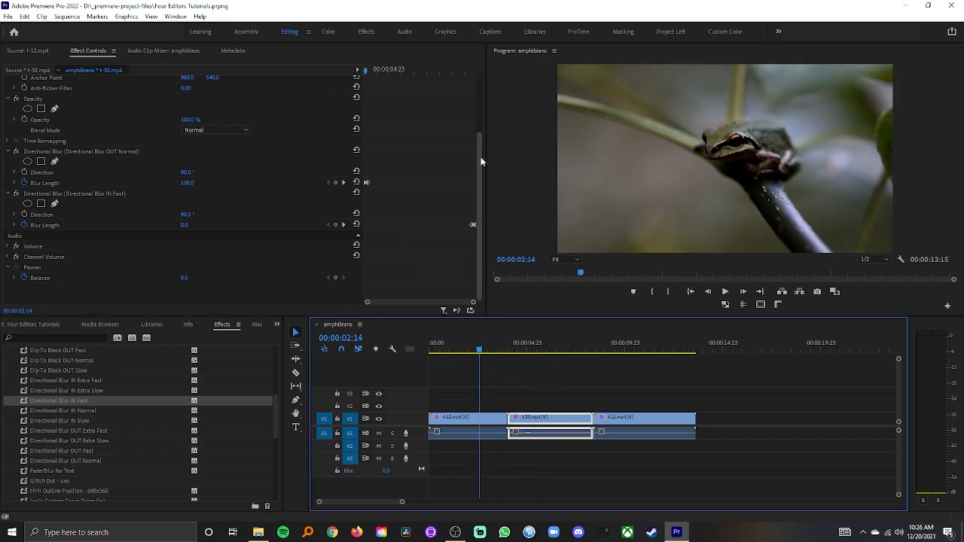
pyautogui.moveTo(480, 157); pyautogui.dragTo(485, 130)
pyautogui.click(476, 428)
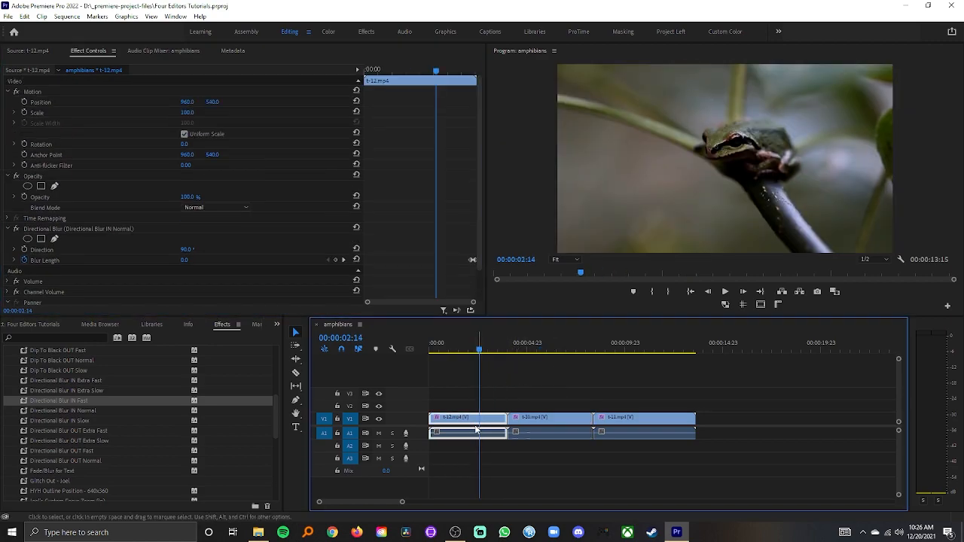
pyautogui.click(28, 51)
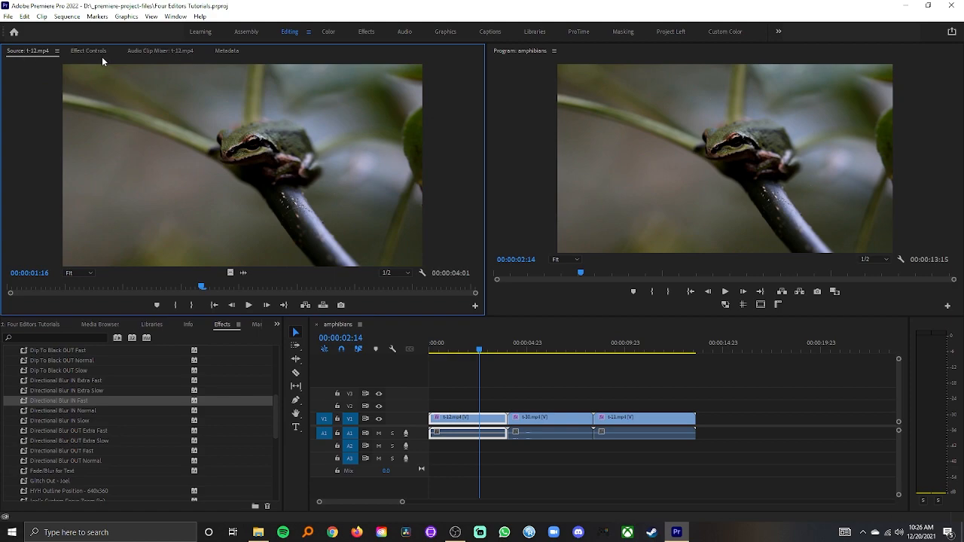
pyautogui.click(89, 52)
pyautogui.click(470, 417)
pyautogui.moveTo(480, 183); pyautogui.dragTo(481, 166)
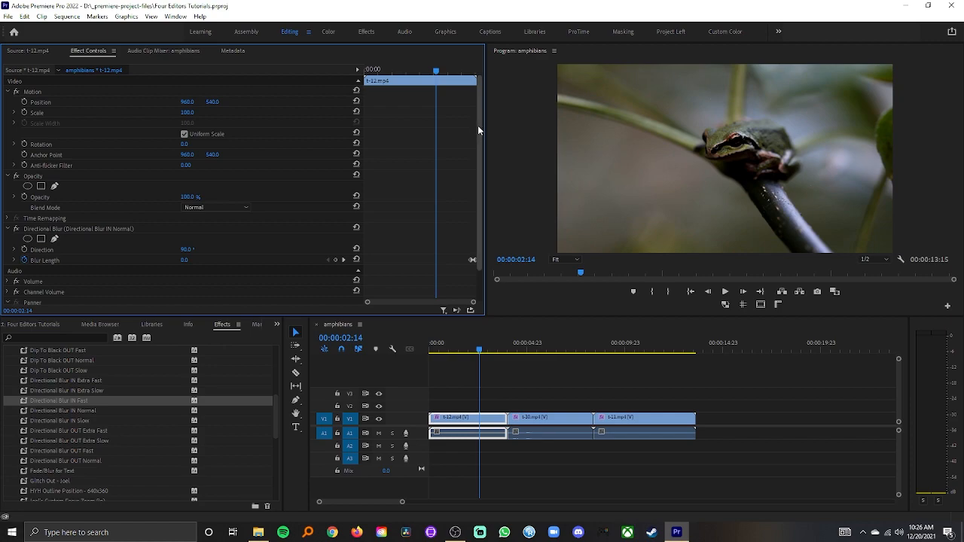
pyautogui.moveTo(484, 93)
pyautogui.mouseDown()
pyautogui.moveTo(482, 136)
pyautogui.moveTo(484, 85)
pyautogui.mouseUp()
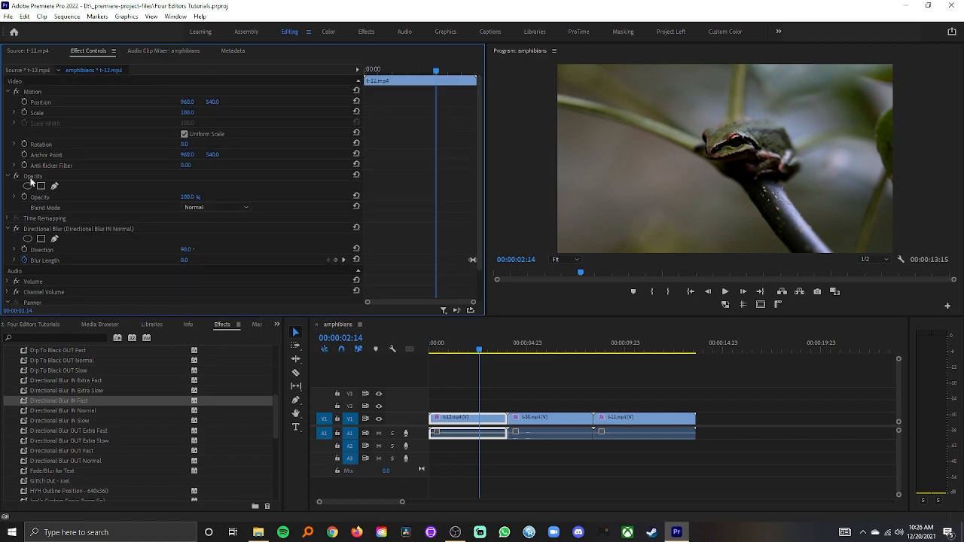
pyautogui.click(46, 91)
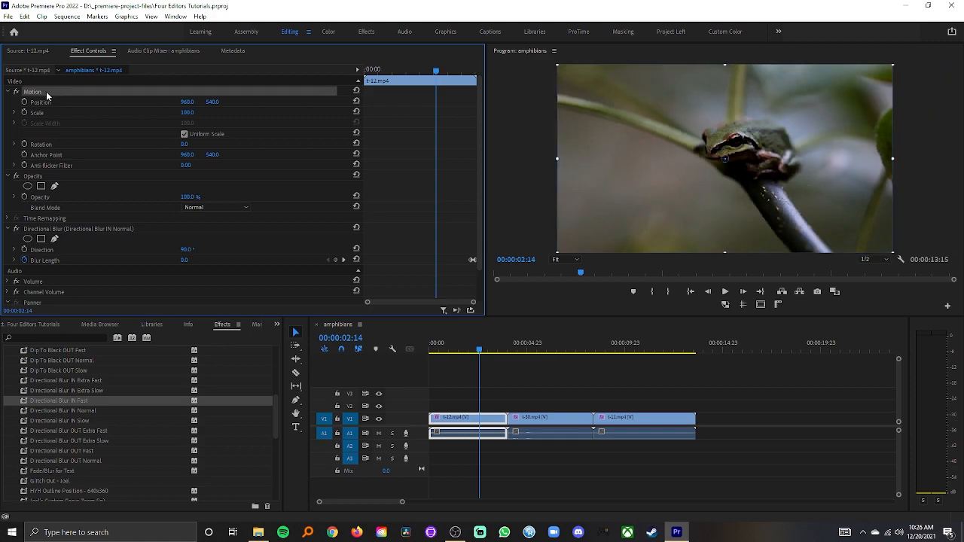
pyautogui.click(38, 176)
pyautogui.click(37, 218)
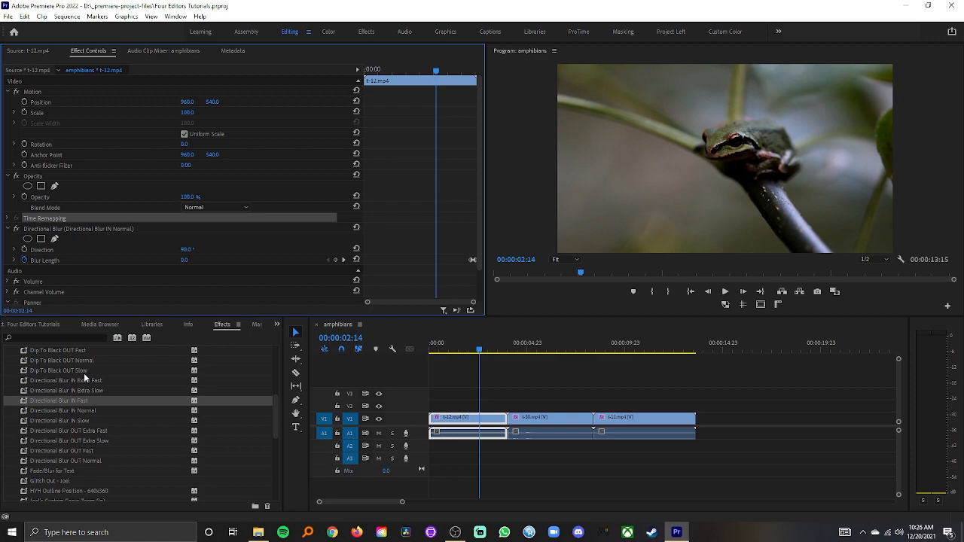
pyautogui.click(73, 230)
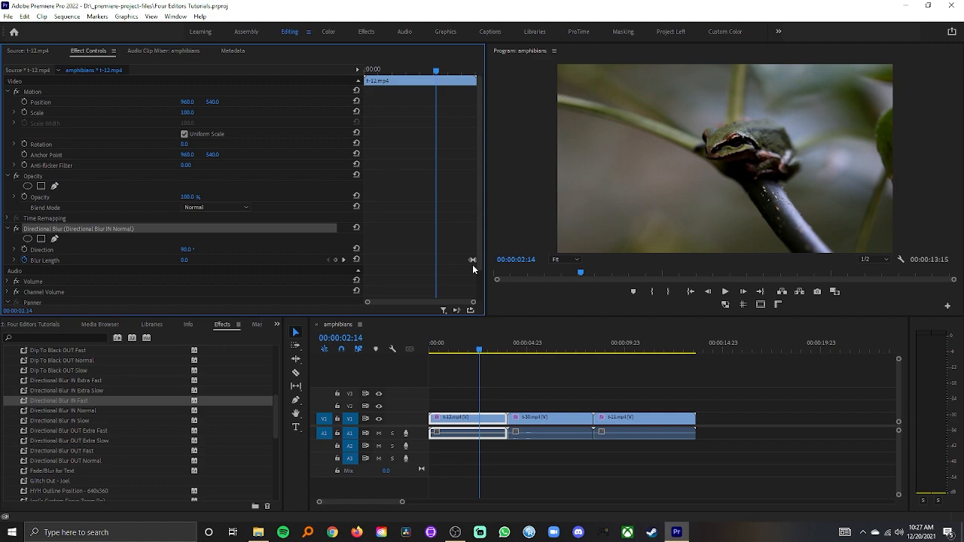
# Step: Move the first clip's final Blur Length keyframe earlier and play back the blur transition
pyautogui.moveTo(436, 70); pyautogui.dragTo(461, 76)
pyautogui.moveTo(469, 261); pyautogui.dragTo(463, 264)
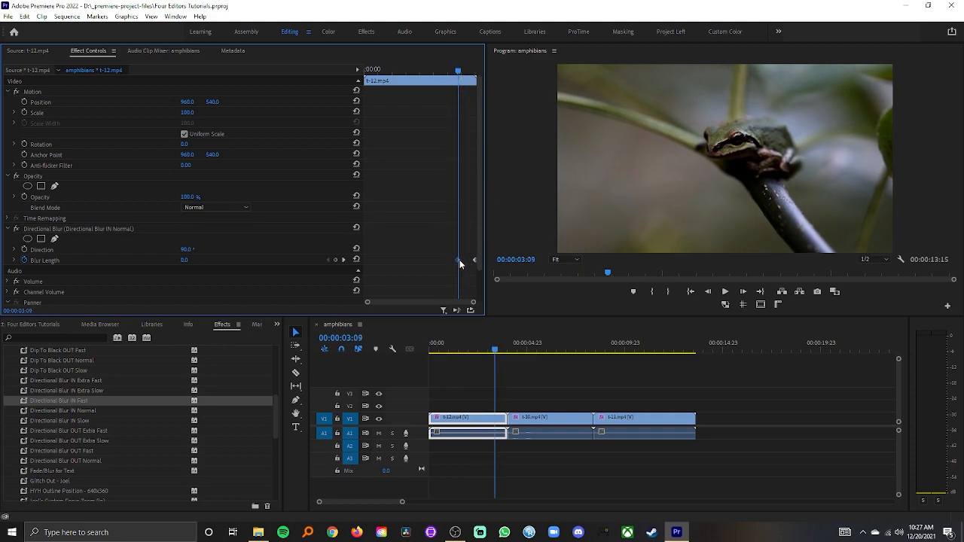
pyautogui.moveTo(460, 72); pyautogui.dragTo(470, 75)
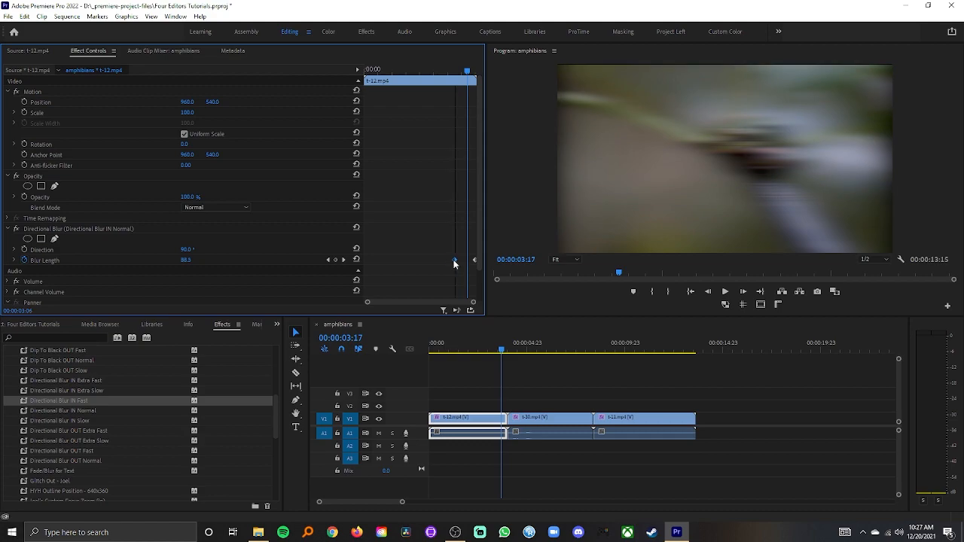
pyautogui.moveTo(458, 260); pyautogui.dragTo(435, 261)
pyautogui.moveTo(471, 72); pyautogui.dragTo(405, 73)
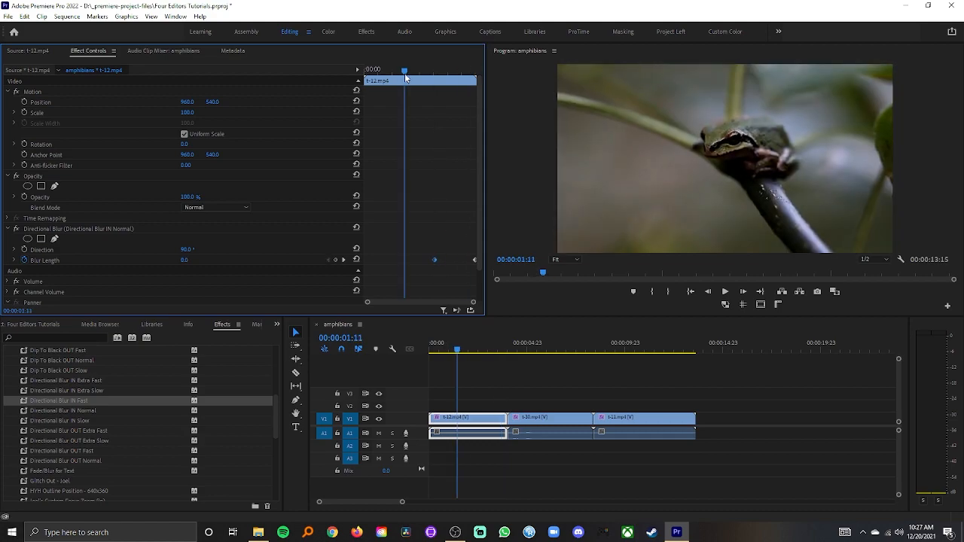
pyautogui.press('space')
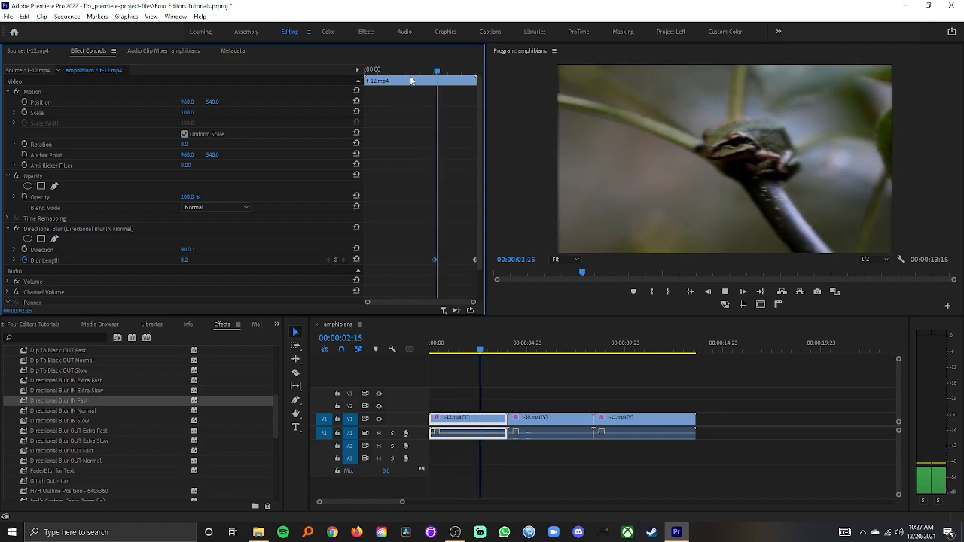
pyautogui.press('space')
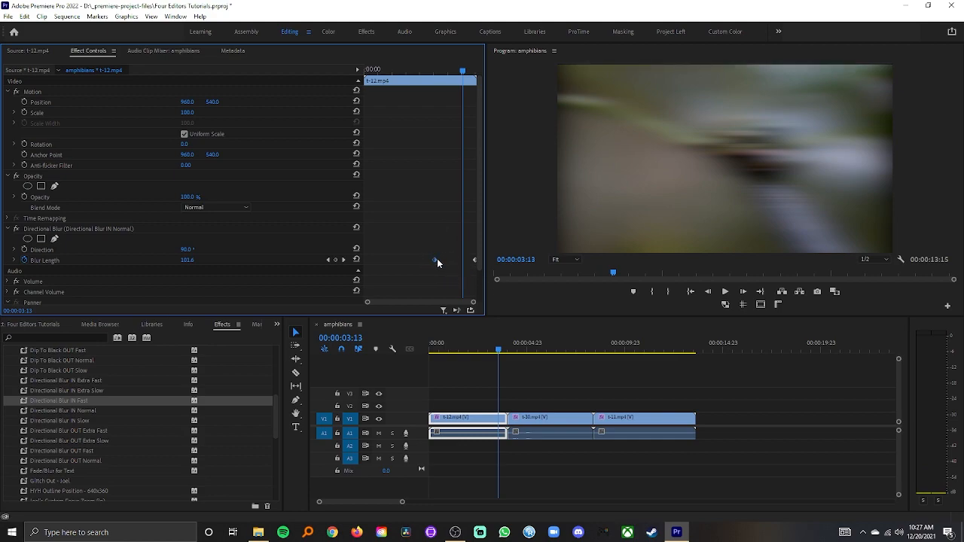
pyautogui.click(425, 70)
pyautogui.press('space')
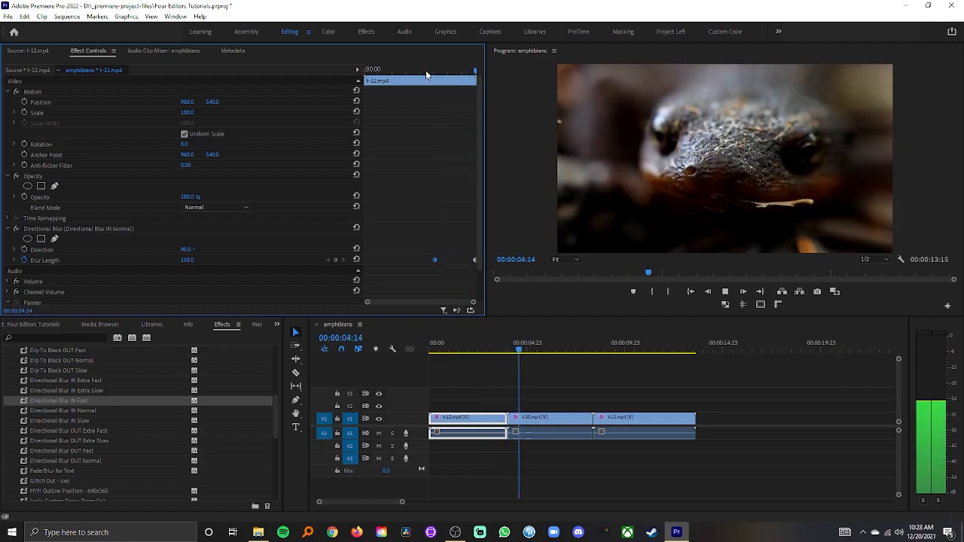
pyautogui.press('space')
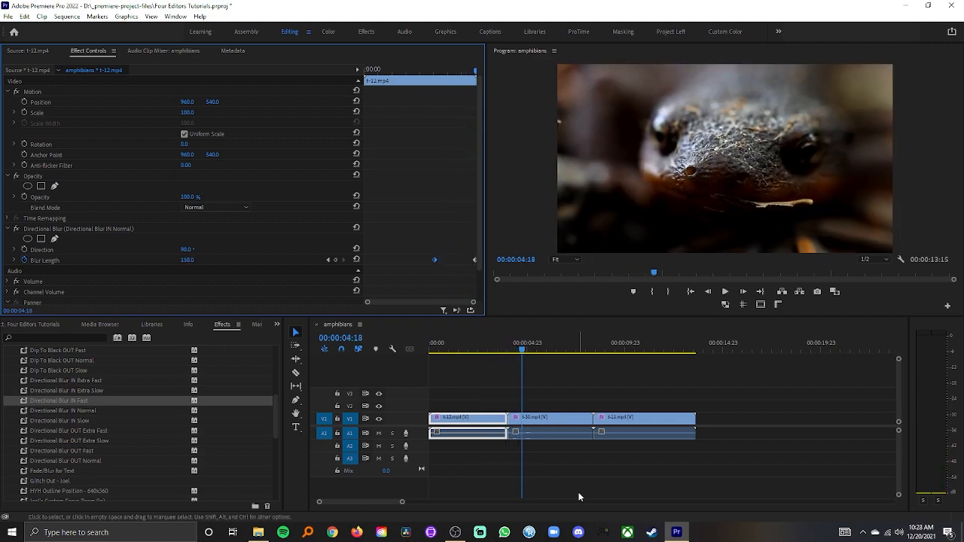
# Step: Move the second clip's OUT Normal Blur Length keyframe later and play back the transition
pyautogui.click(530, 419)
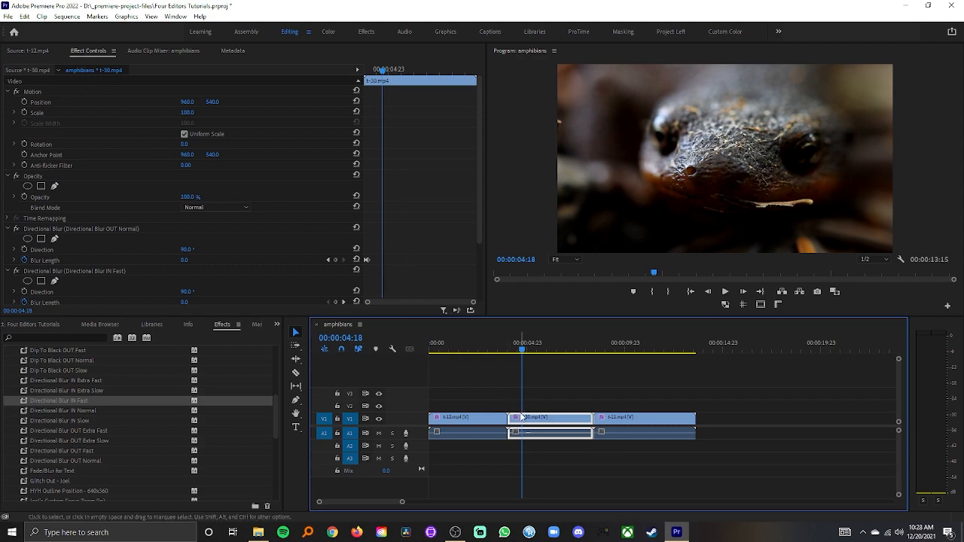
pyautogui.moveTo(482, 169); pyautogui.dragTo(482, 222)
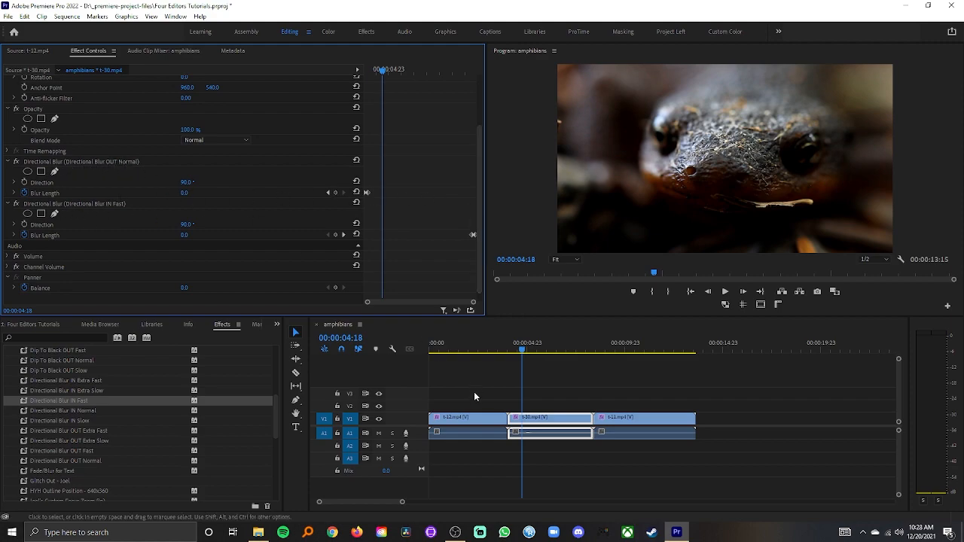
pyautogui.moveTo(370, 193); pyautogui.dragTo(391, 192)
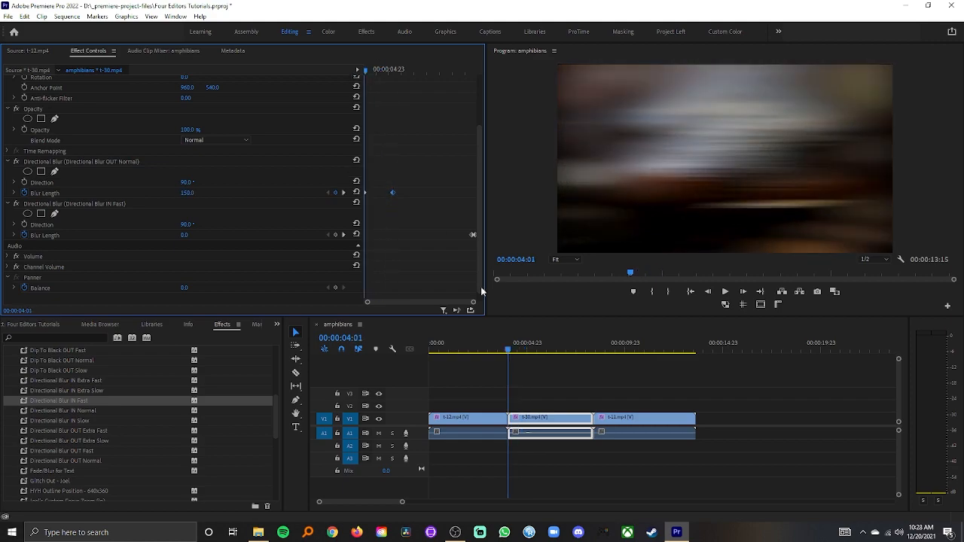
pyautogui.moveTo(494, 352); pyautogui.dragTo(472, 354)
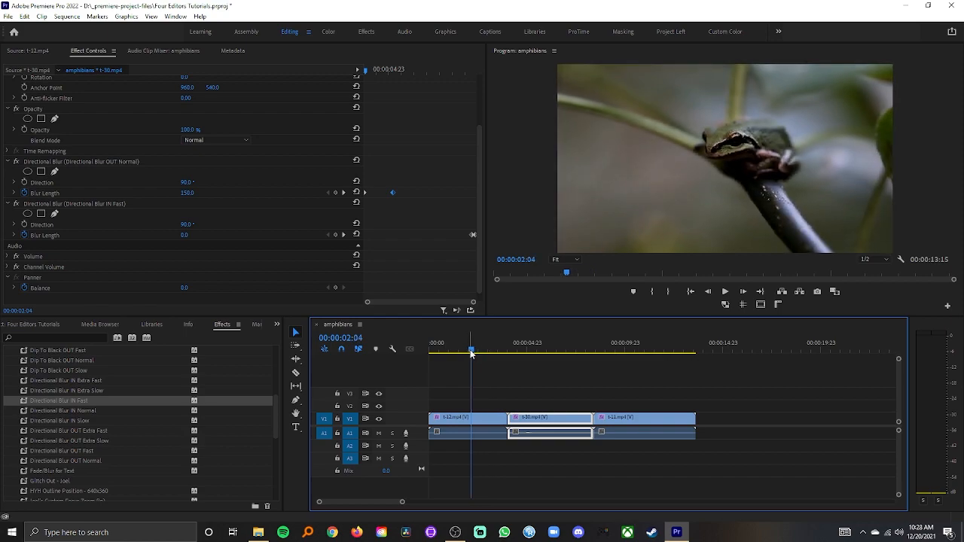
pyautogui.press('space')
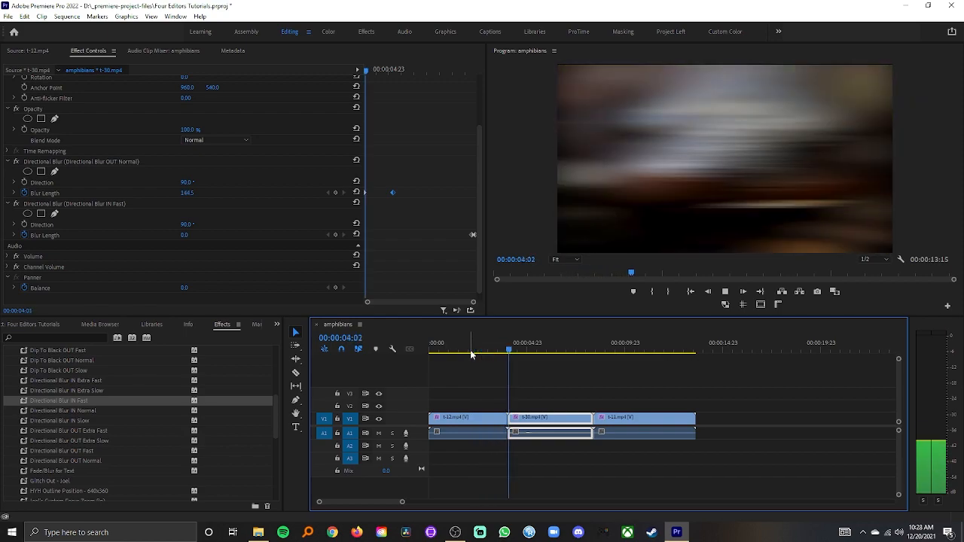
pyautogui.press('space')
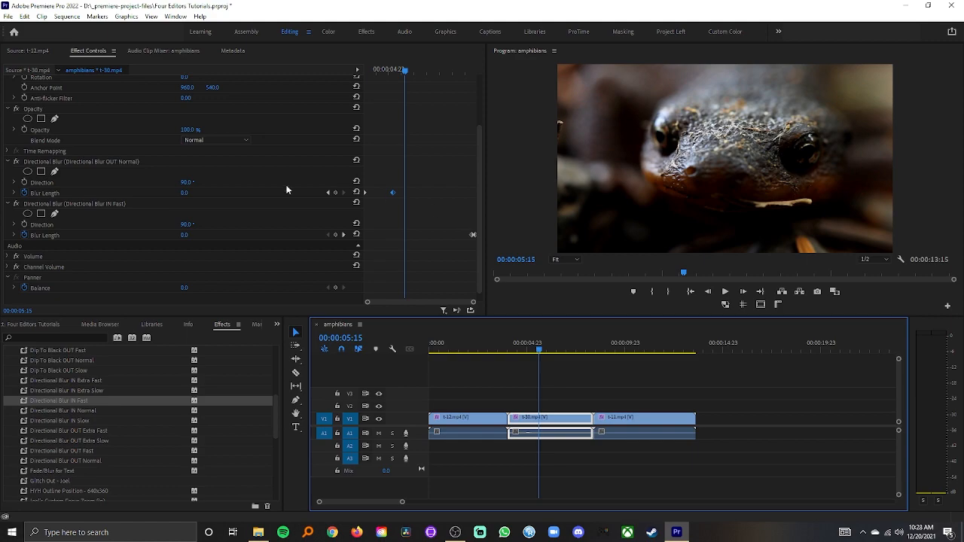
pyautogui.click(137, 163)
pyautogui.click(115, 205)
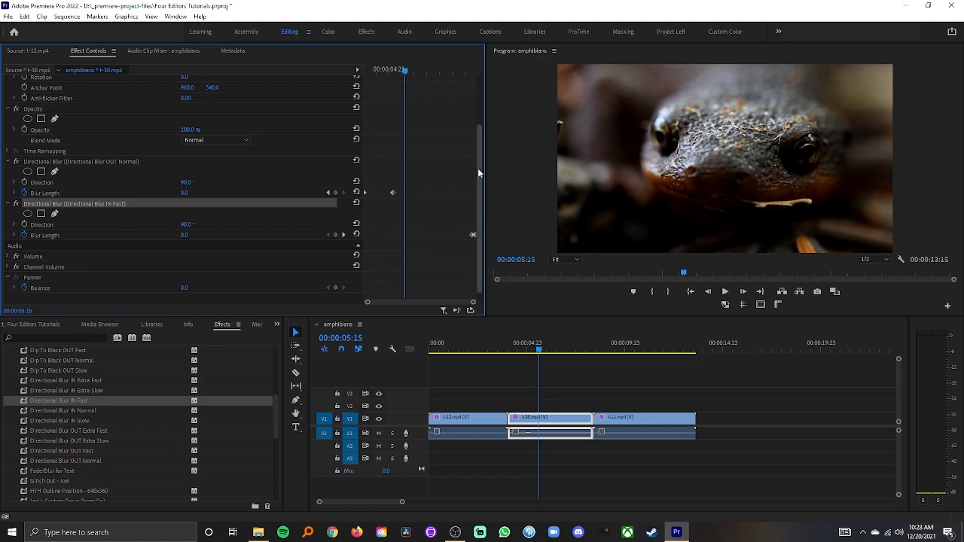
pyautogui.moveTo(478, 168); pyautogui.dragTo(482, 194)
pyautogui.click(392, 183)
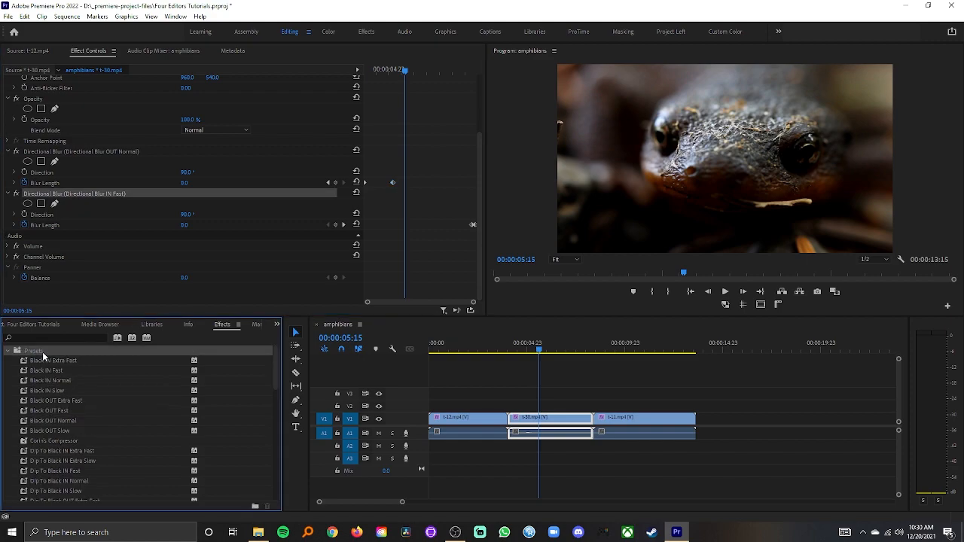
# Step: Create a new presets bin and name it Directional Blurs
pyautogui.click(47, 362)
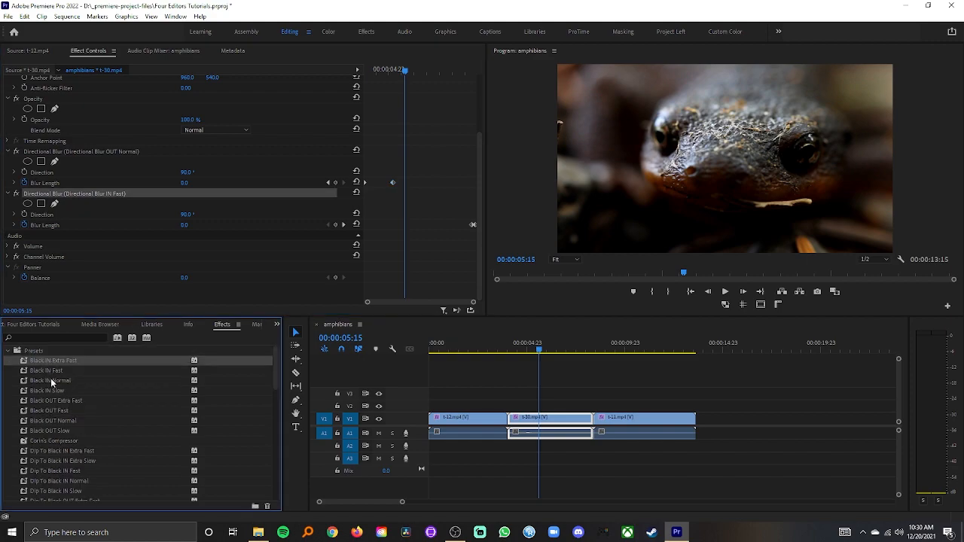
pyautogui.scroll(-5, 50, 396)
pyautogui.scroll(-2, 62, 405)
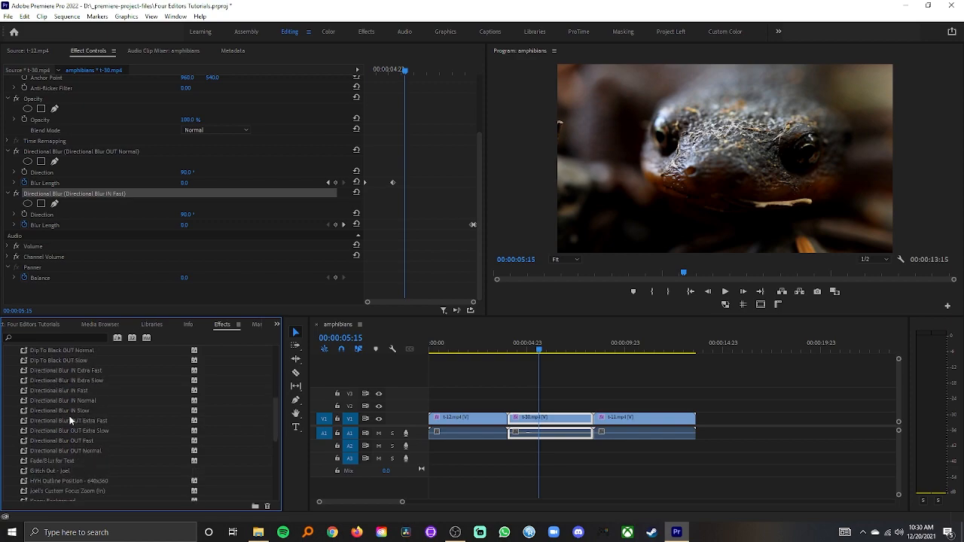
pyautogui.click(68, 371)
pyautogui.scroll(6, 57, 366)
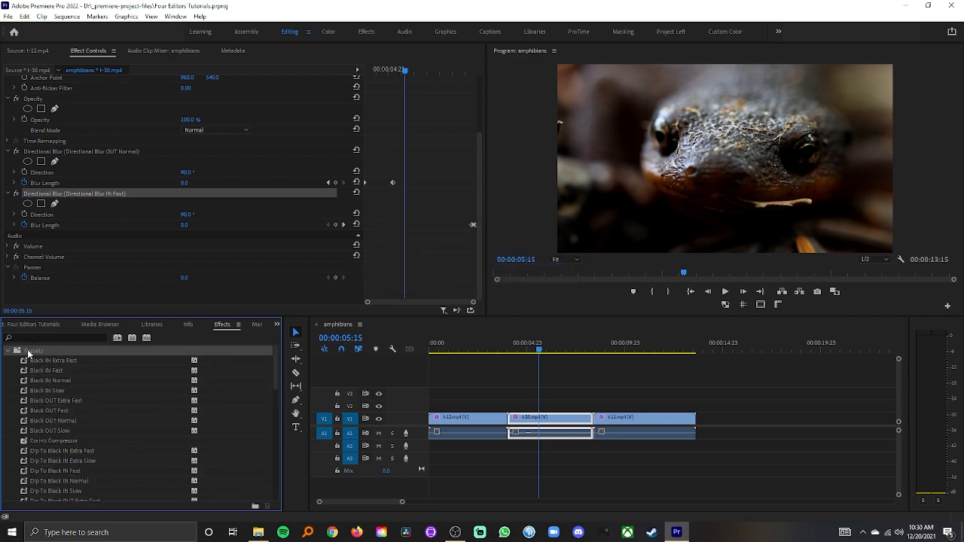
pyautogui.rightClick(38, 354)
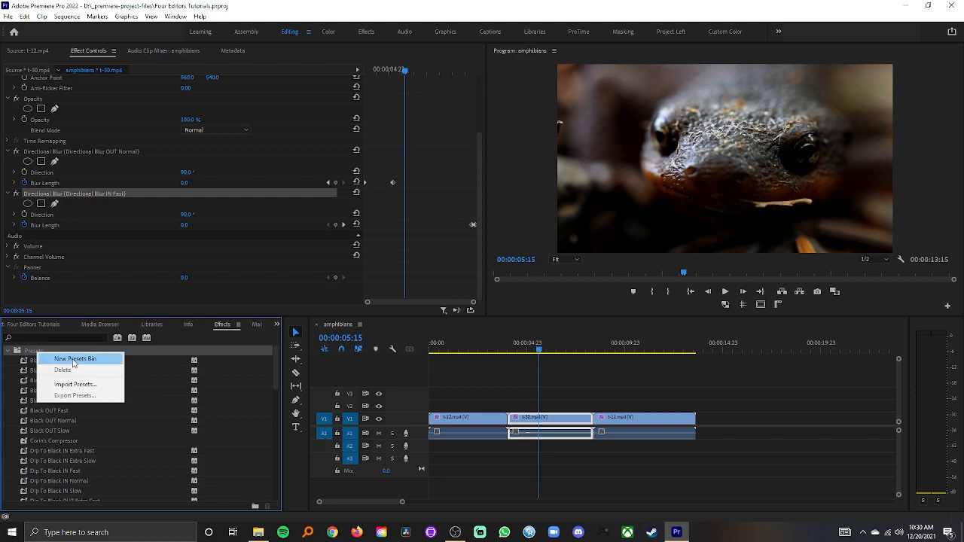
pyautogui.click(73, 360)
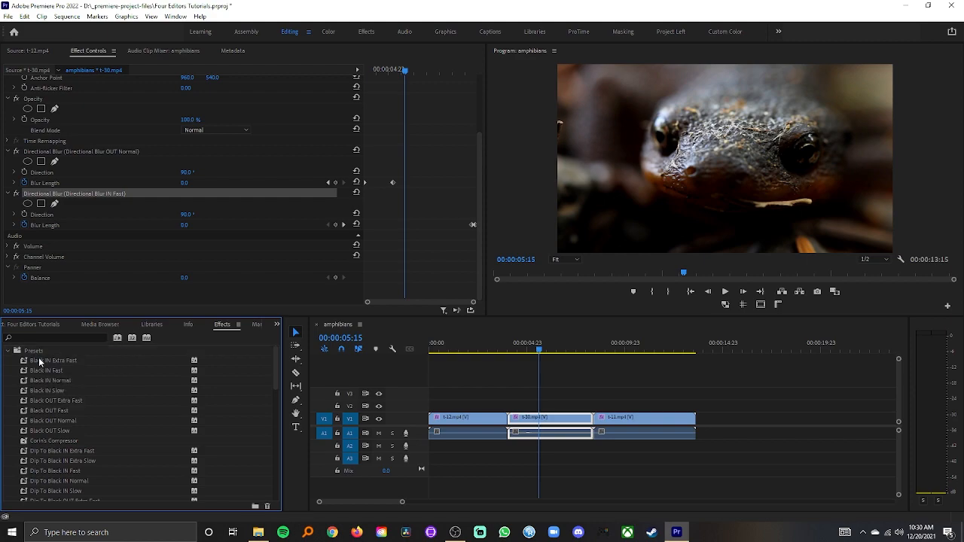
pyautogui.scroll(-15, 53, 362)
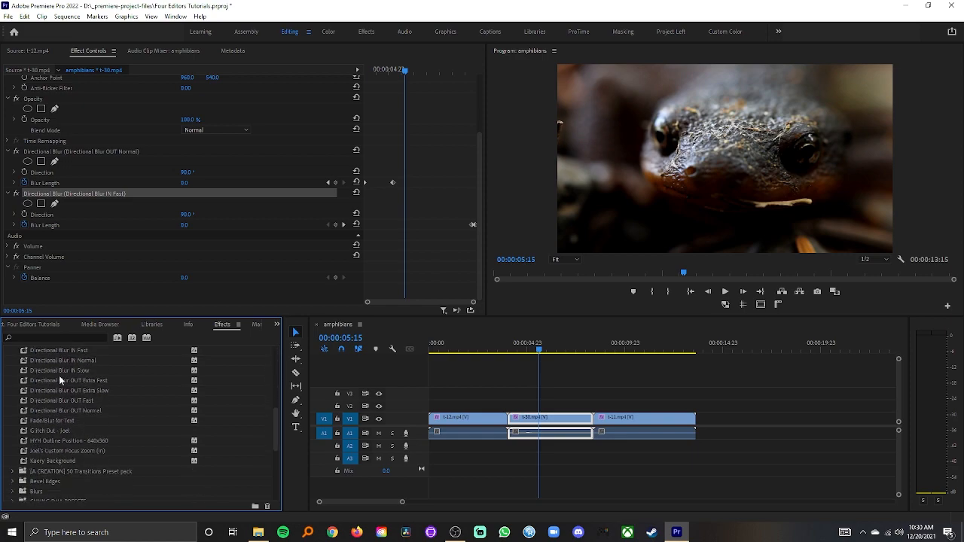
pyautogui.scroll(-5, 60, 382)
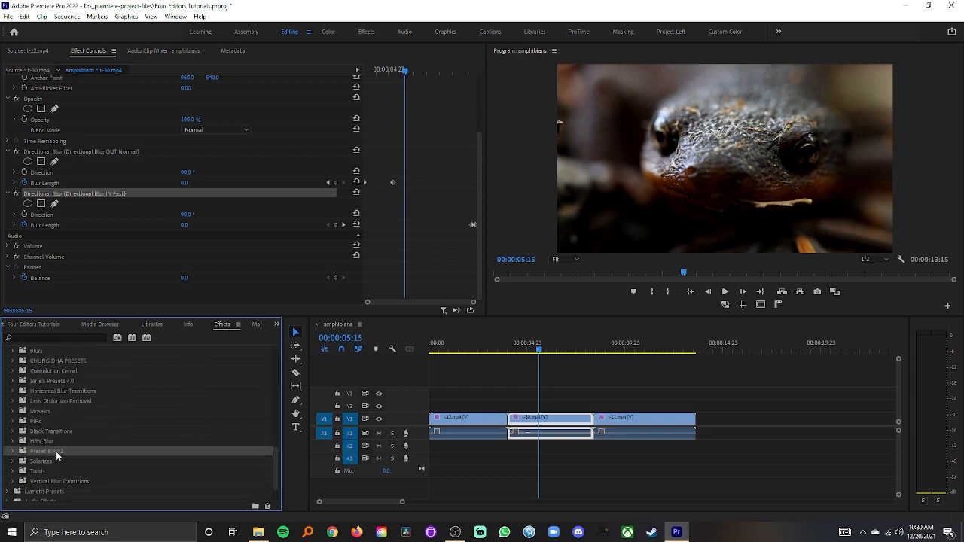
pyautogui.click(62, 451)
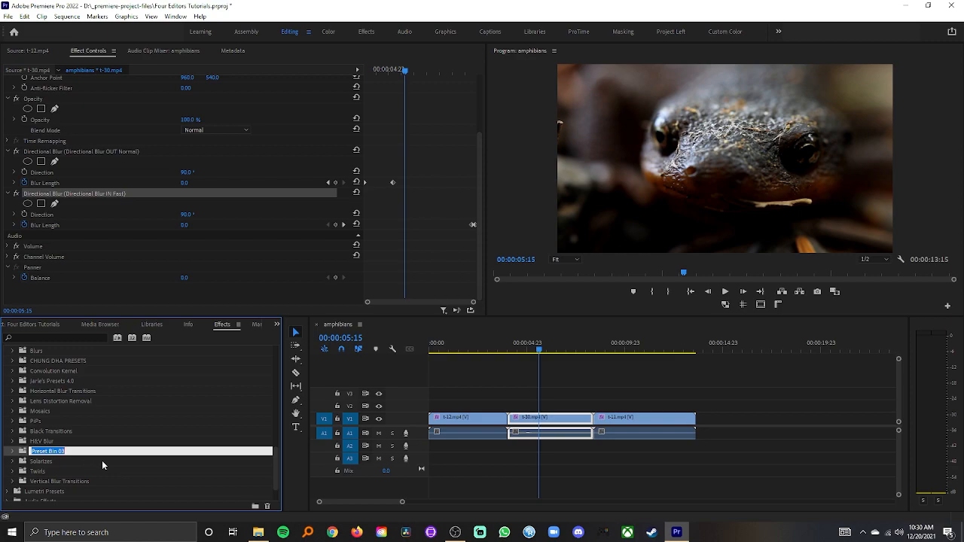
pyautogui.scroll(5, 102, 460)
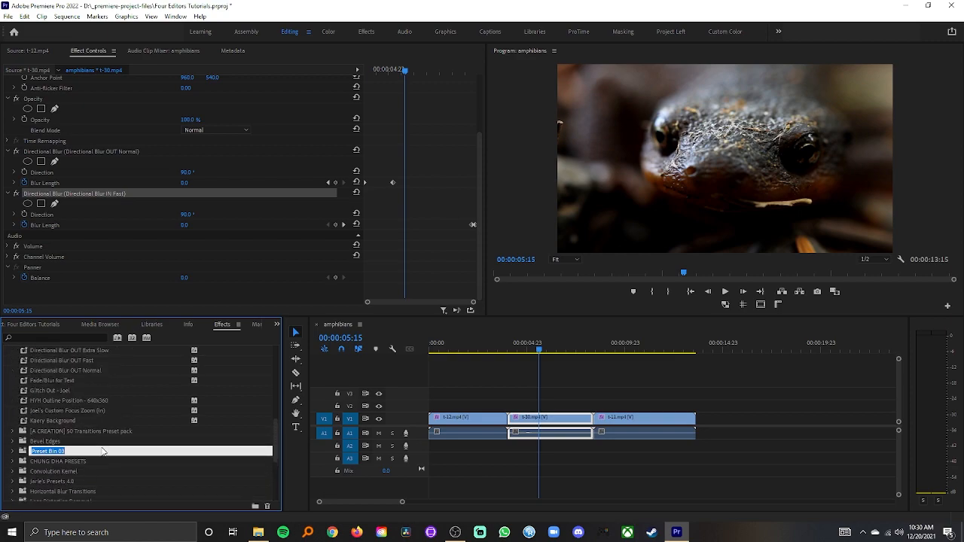
pyautogui.scroll(-5, 97, 449)
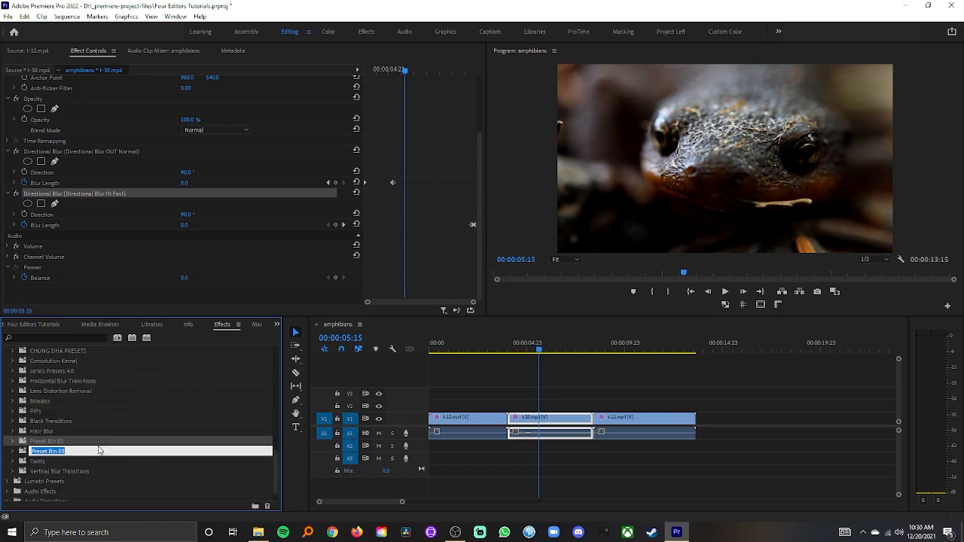
pyautogui.write('Directio')
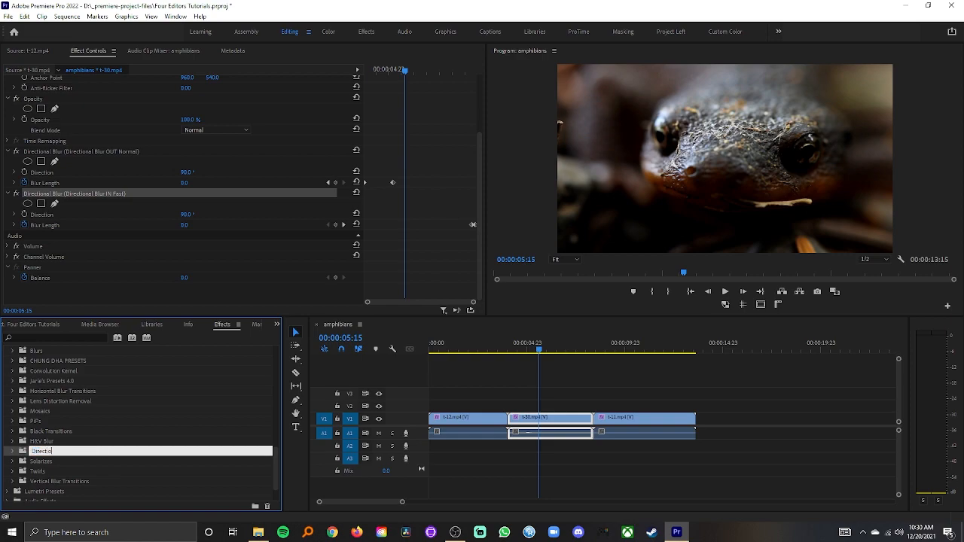
pyautogui.write('nal Blurs')
pyautogui.press('Return')
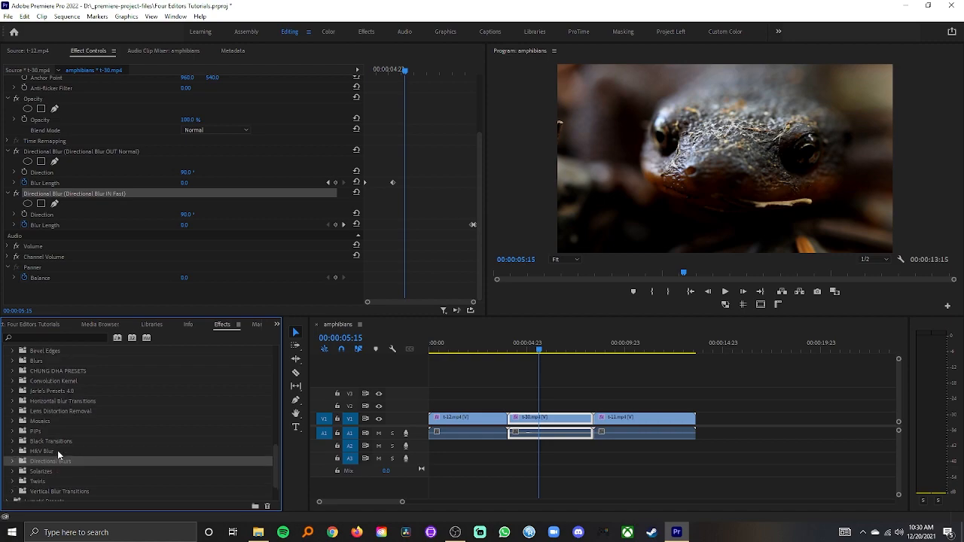
# Step: Try to move the Directional Blur OUT Normal preset into the Directional Blurs bin
pyautogui.scroll(2, 55, 455)
pyautogui.scroll(4, 55, 454)
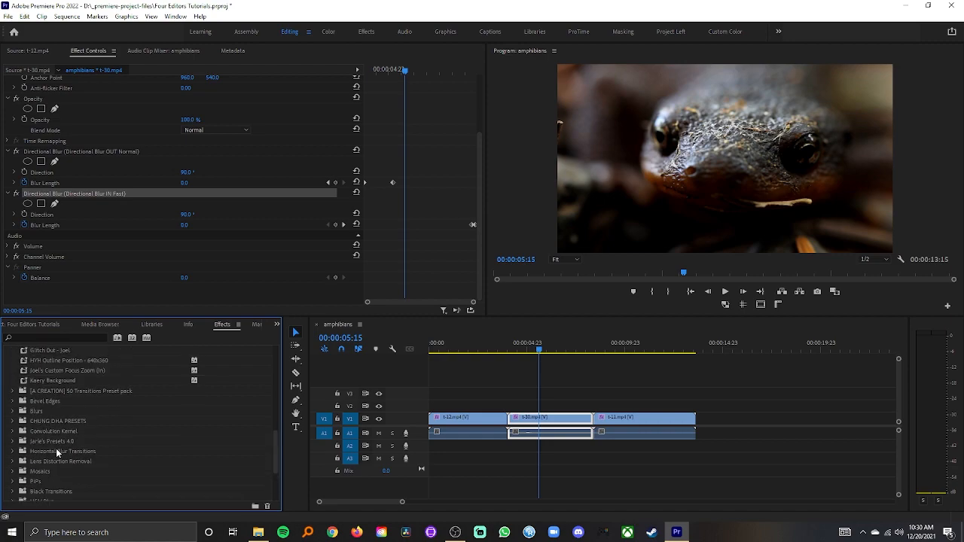
pyautogui.scroll(-3, 57, 452)
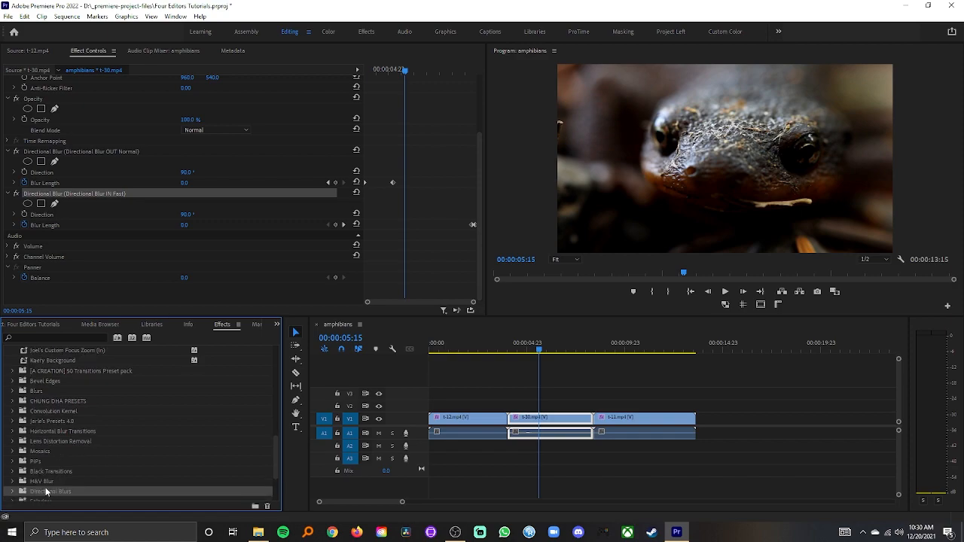
pyautogui.scroll(2, 72, 381)
pyautogui.scroll(-1, 64, 374)
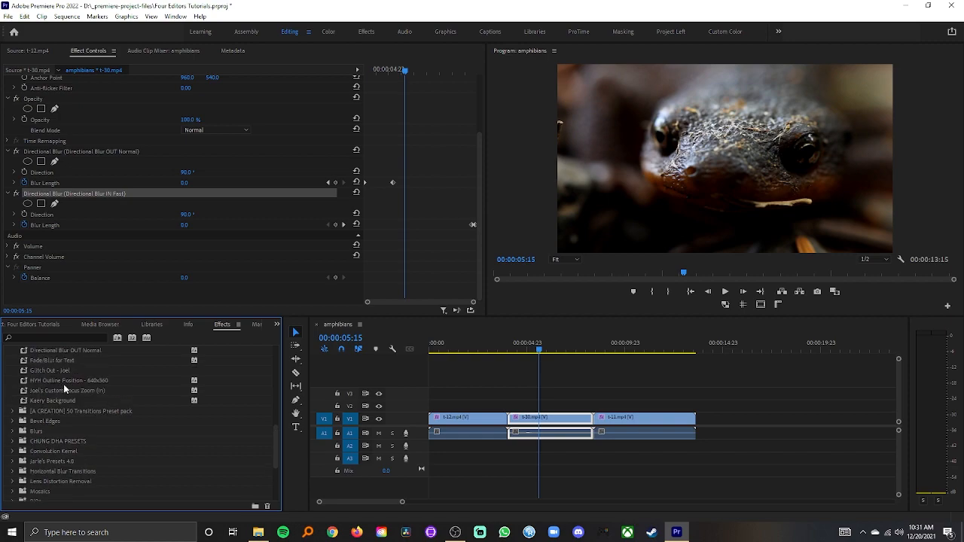
pyautogui.scroll(-1, 63, 386)
pyautogui.scroll(3, 63, 388)
pyautogui.moveTo(47, 384); pyautogui.dragTo(94, 381)
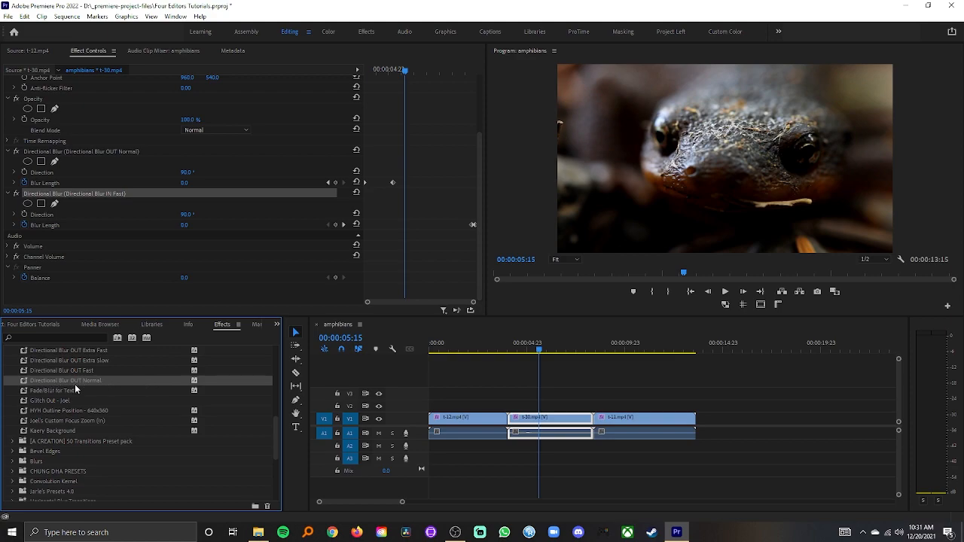
pyautogui.scroll(-2, 70, 485)
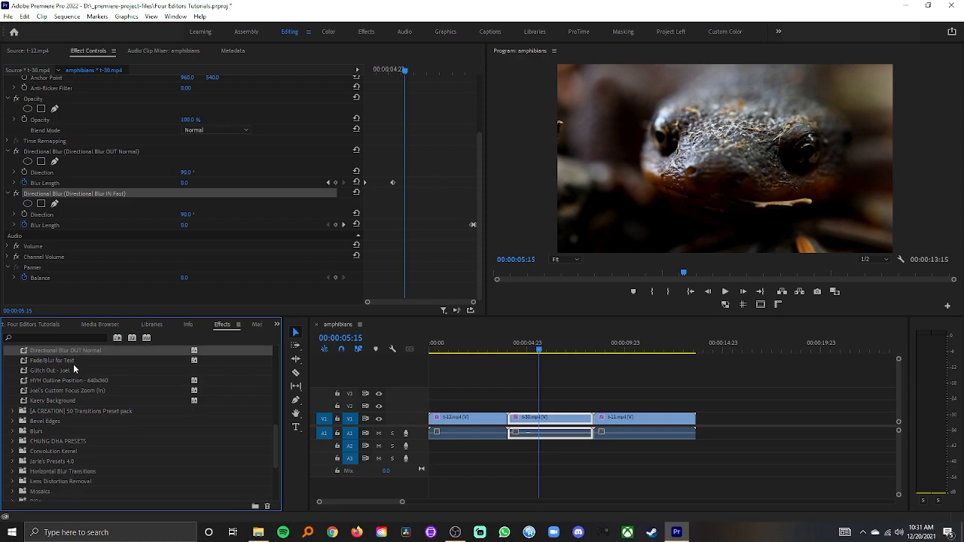
pyautogui.scroll(-2, 89, 429)
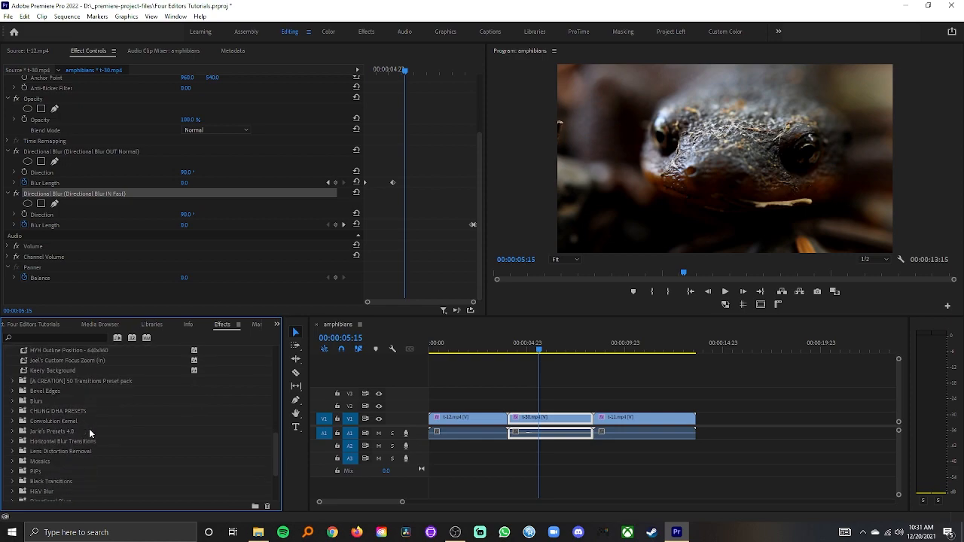
pyautogui.scroll(-1, 83, 474)
pyautogui.scroll(1, 80, 461)
pyautogui.scroll(1, 74, 440)
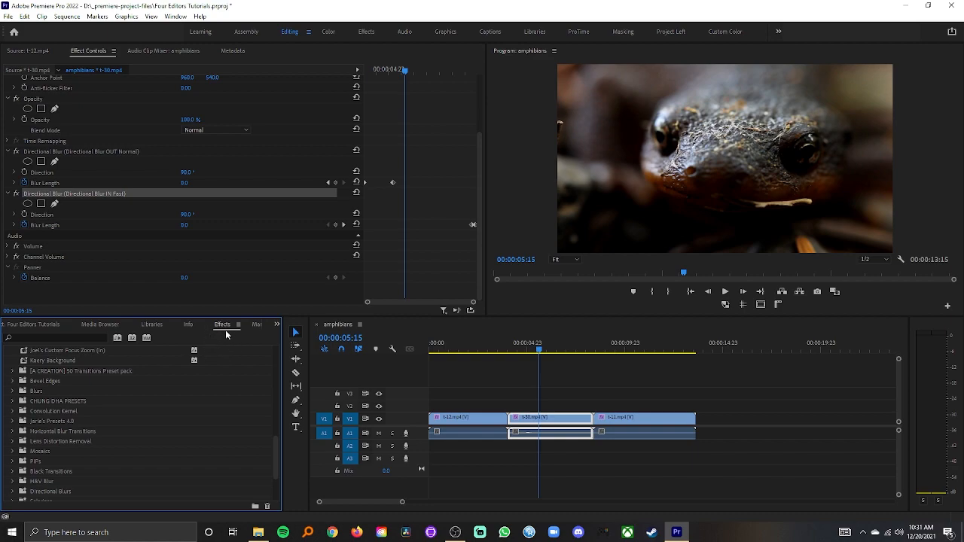
pyautogui.doubleClick(225, 328)
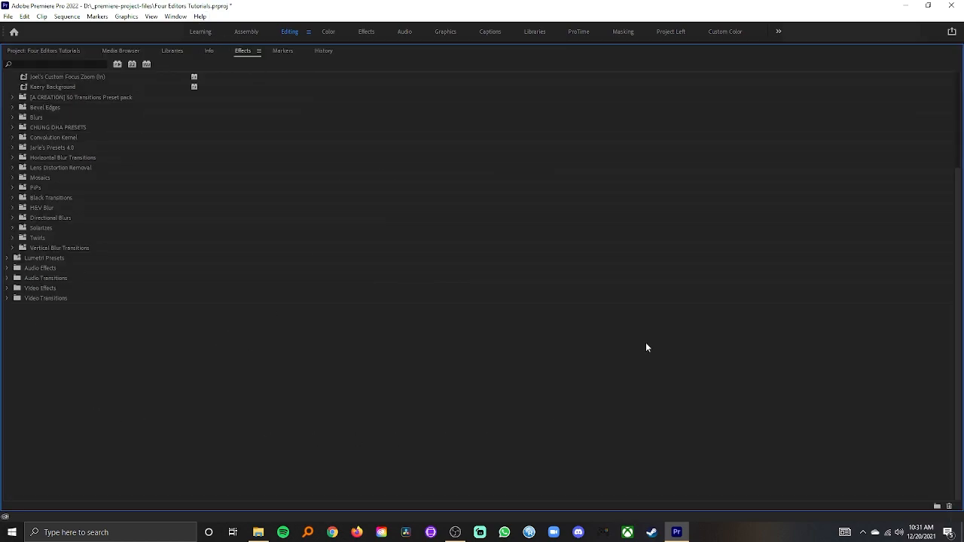
pyautogui.press('`')
pyautogui.click(590, 60)
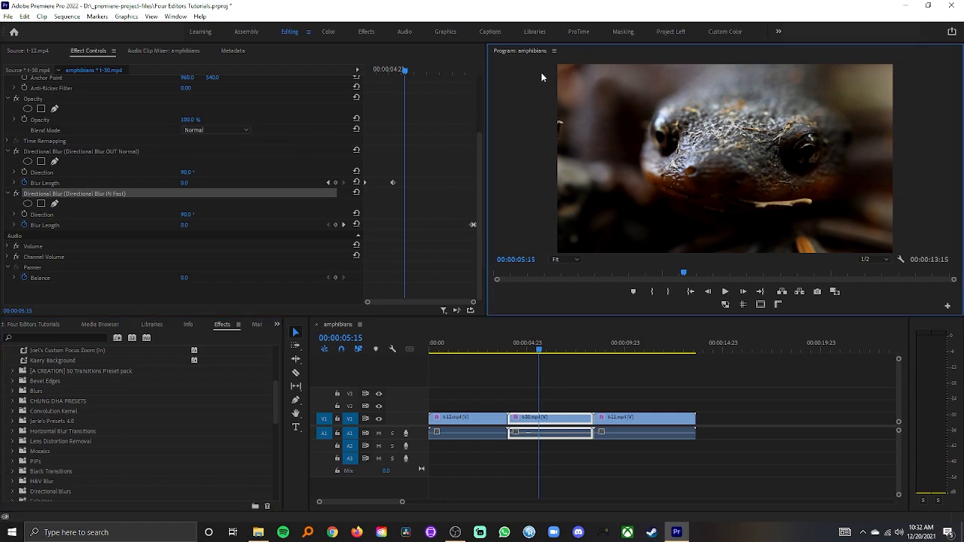
pyautogui.press('`')
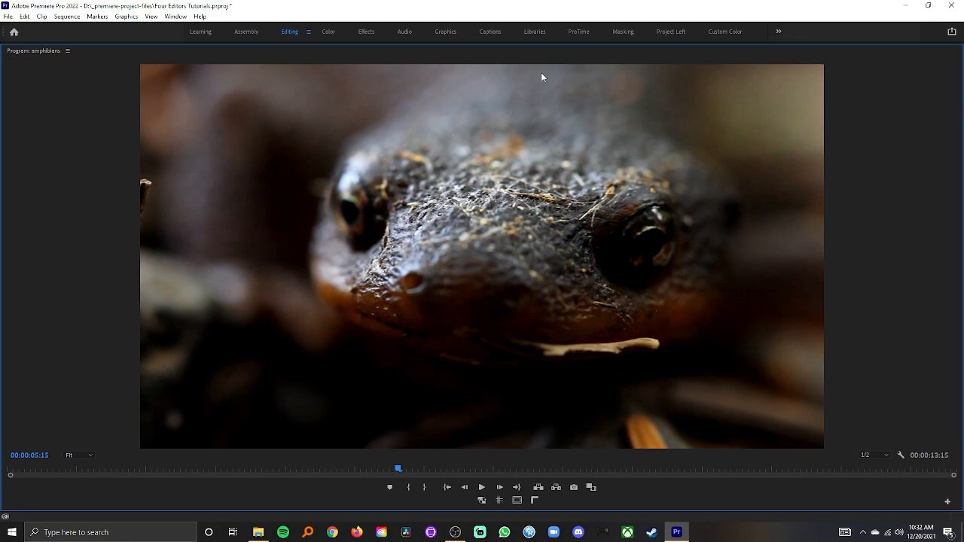
pyautogui.press('`')
# Step: Select all ten Directional Blur IN and OUT presets and move them into the Directional Blurs bin
pyautogui.click(223, 330)
pyautogui.press('`')
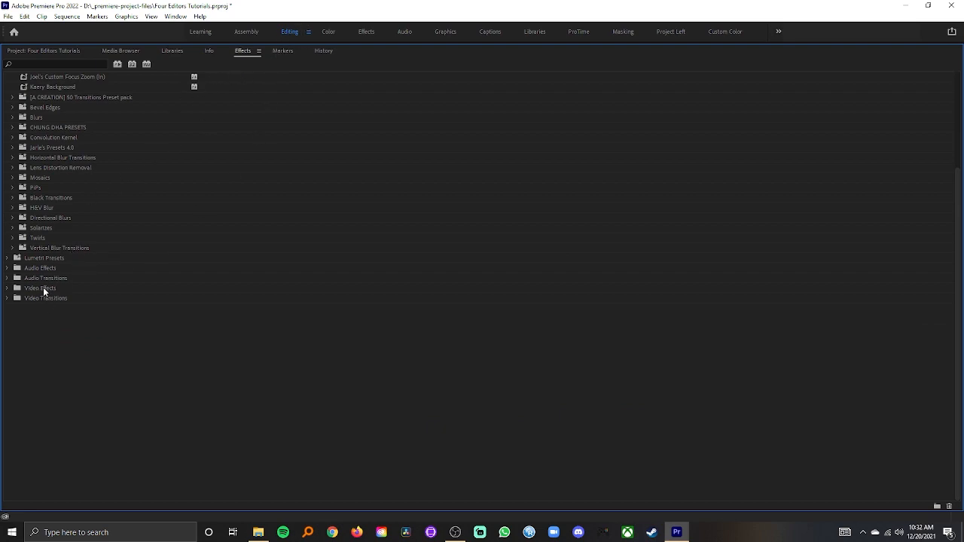
pyautogui.scroll(9, 55, 205)
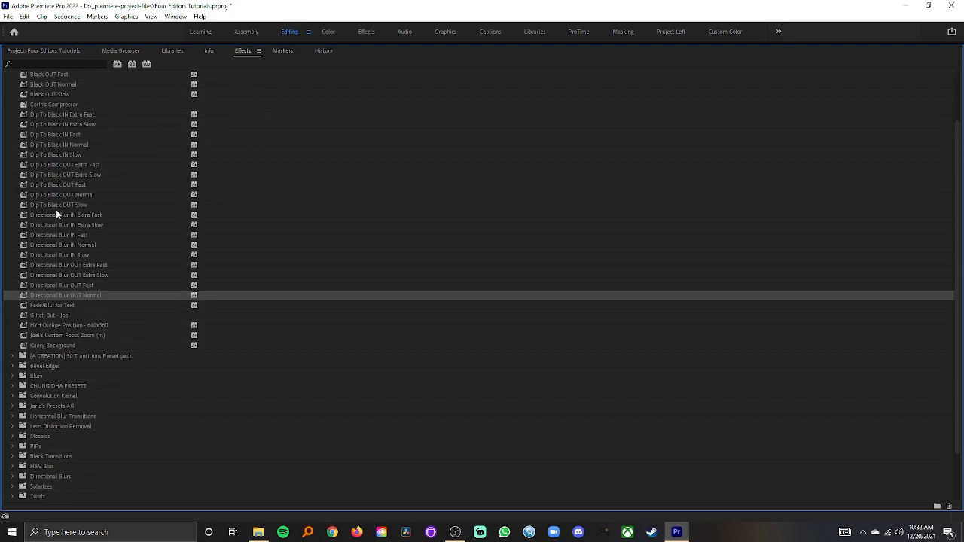
pyautogui.scroll(1, 61, 328)
pyautogui.scroll(-3, 66, 341)
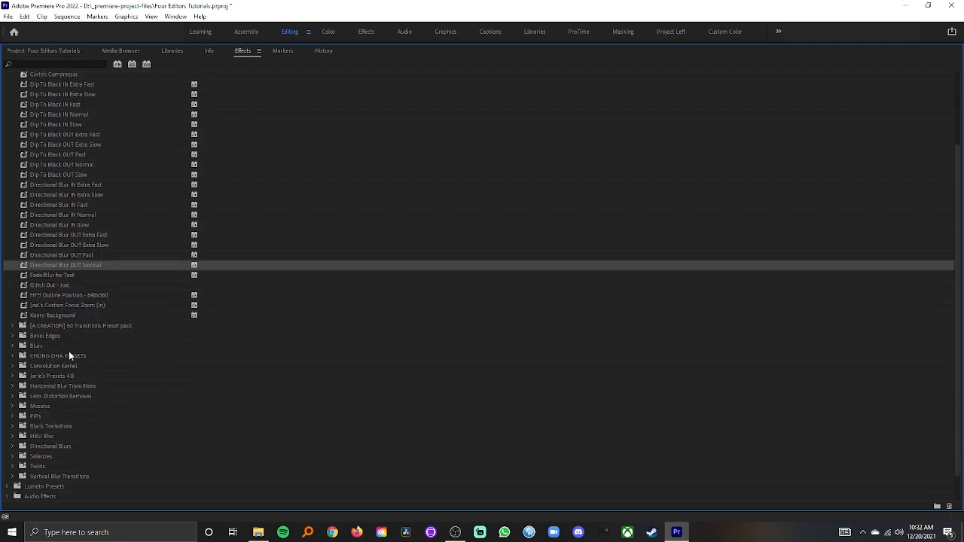
pyautogui.scroll(1, 51, 448)
pyautogui.click(53, 455)
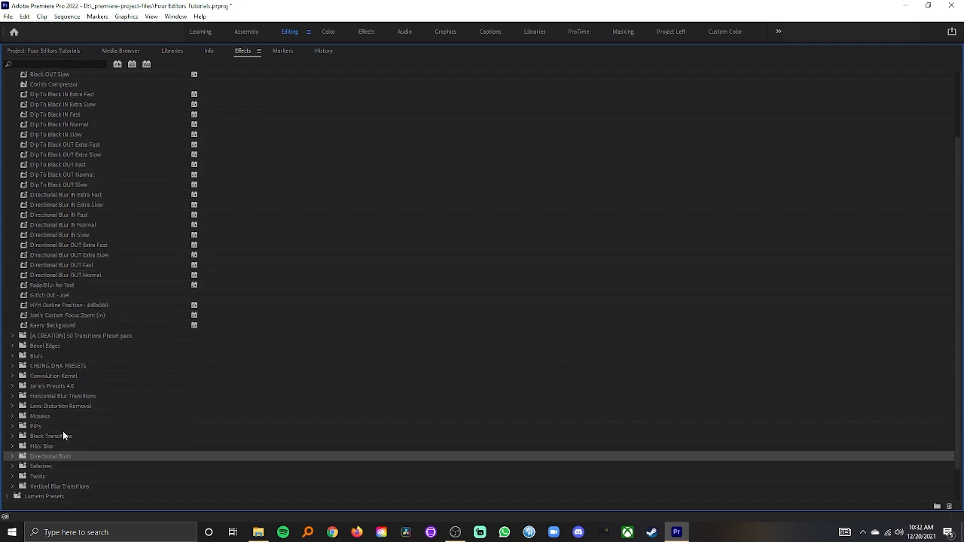
pyautogui.click(59, 275)
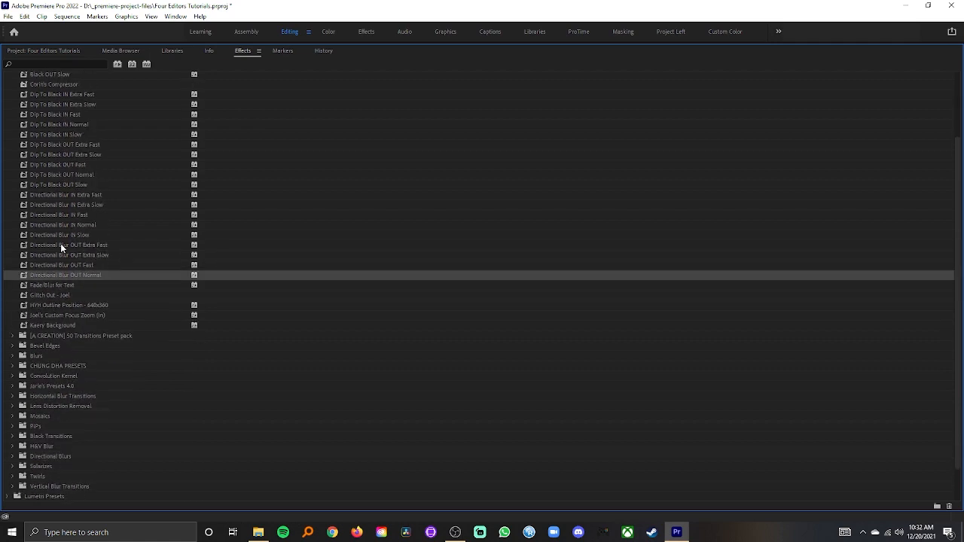
pyautogui.click(56, 194)
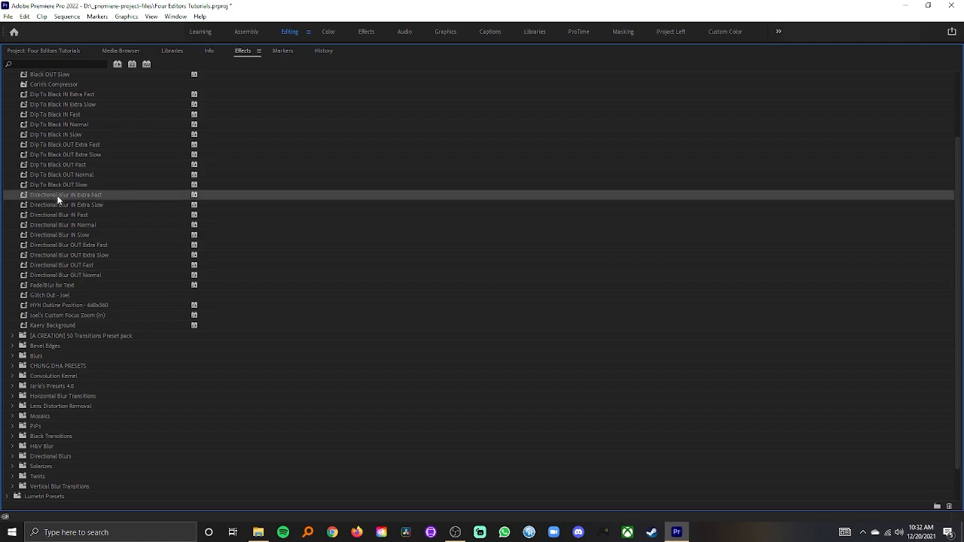
pyautogui.click(58, 277)
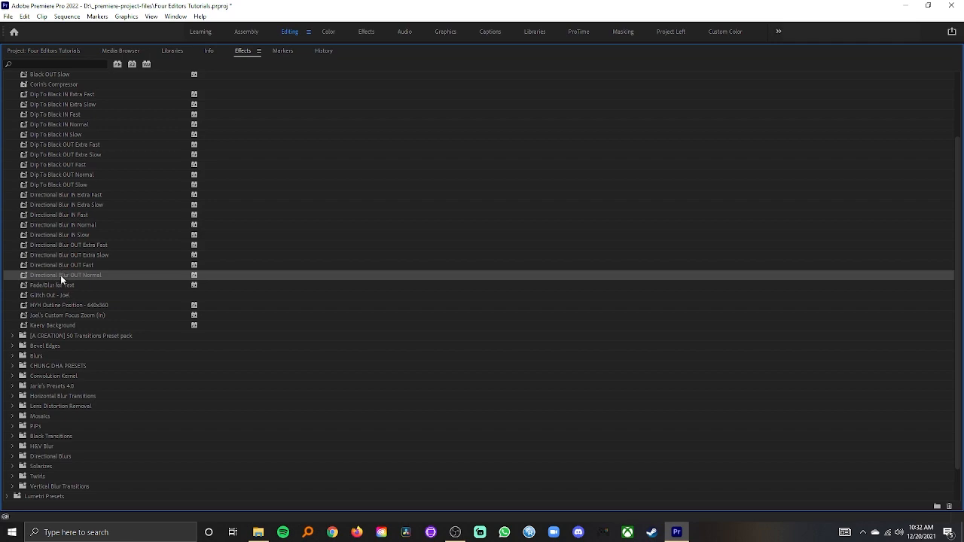
pyautogui.keyDown('shift'); pyautogui.click(58, 265); pyautogui.keyUp('shift')
pyautogui.keyDown('shift'); pyautogui.click(58, 255); pyautogui.keyUp('shift')
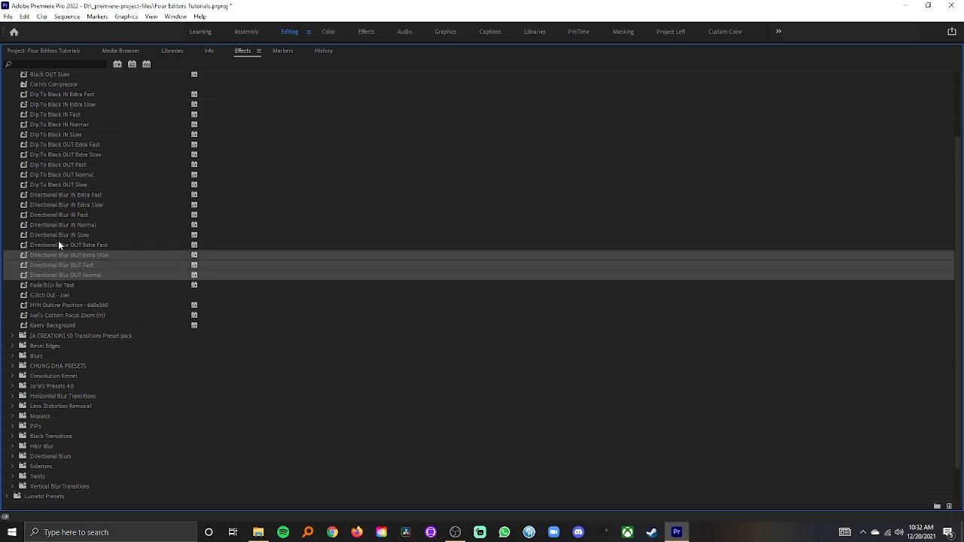
pyautogui.keyDown('shift'); pyautogui.click(58, 245); pyautogui.keyUp('shift')
pyautogui.keyDown('shift'); pyautogui.click(59, 235); pyautogui.keyUp('shift')
pyautogui.keyDown('shift'); pyautogui.click(61, 225); pyautogui.keyUp('shift')
pyautogui.keyDown('shift'); pyautogui.click(62, 215); pyautogui.keyUp('shift')
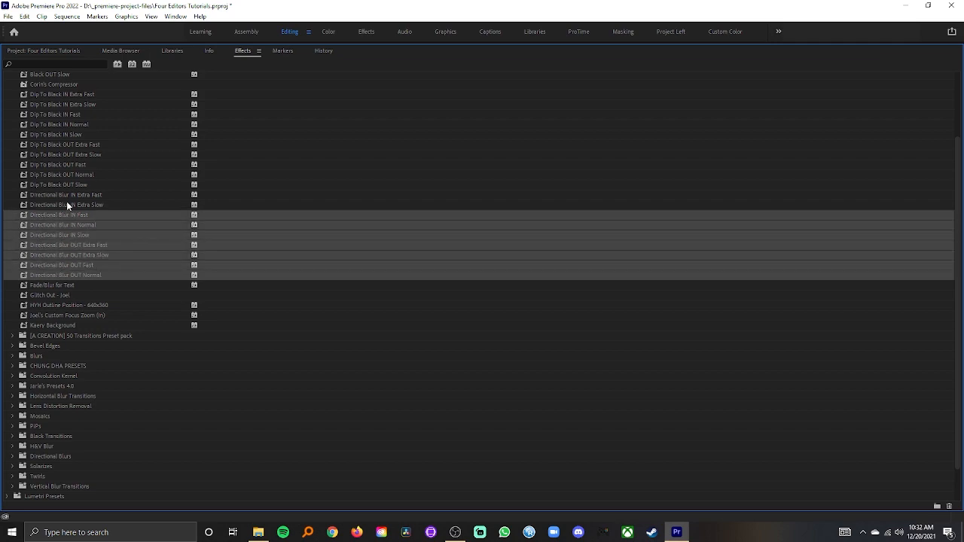
pyautogui.keyDown('shift'); pyautogui.click(67, 203); pyautogui.keyUp('shift')
pyautogui.keyDown('shift'); pyautogui.click(64, 195); pyautogui.keyUp('shift')
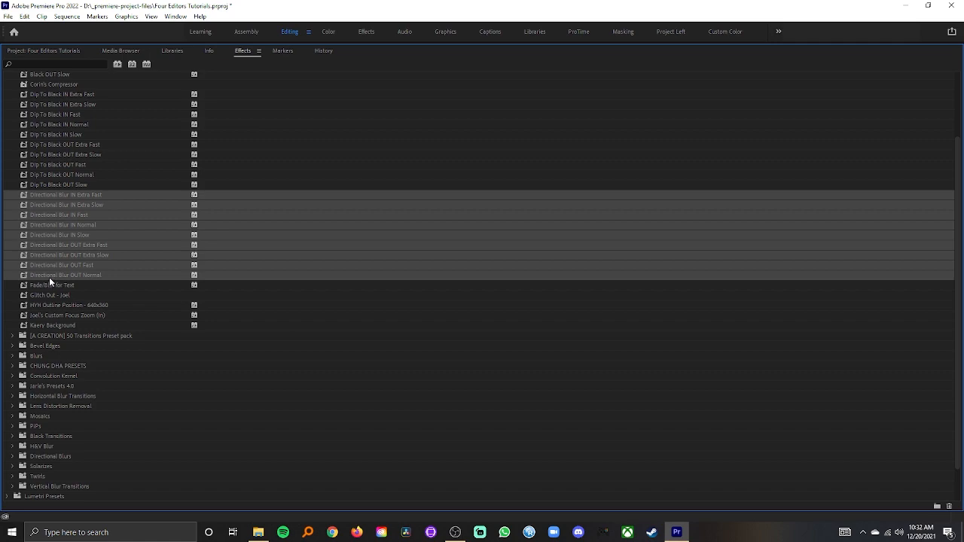
pyautogui.moveTo(47, 275); pyautogui.dragTo(64, 458)
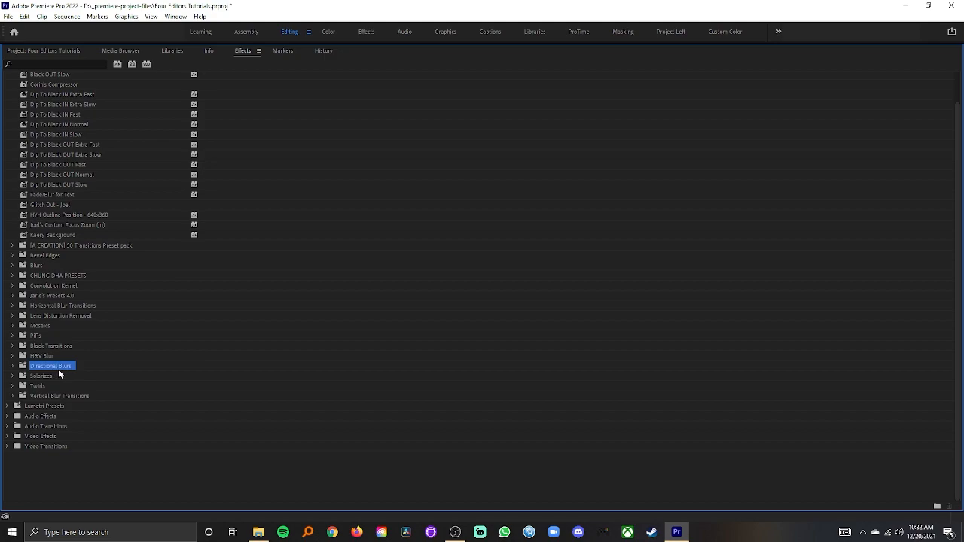
pyautogui.scroll(2, 58, 375)
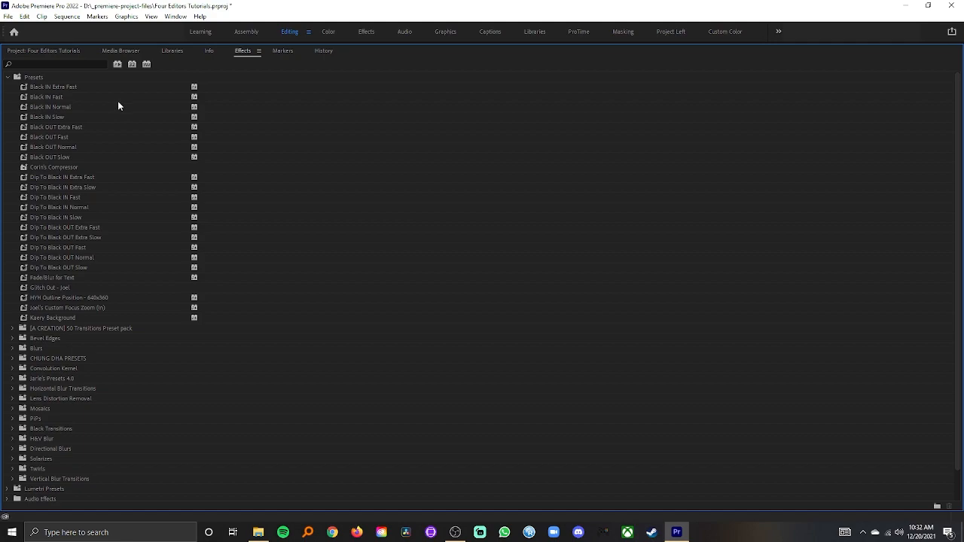
pyautogui.scroll(-1, 52, 425)
pyautogui.scroll(1, 81, 380)
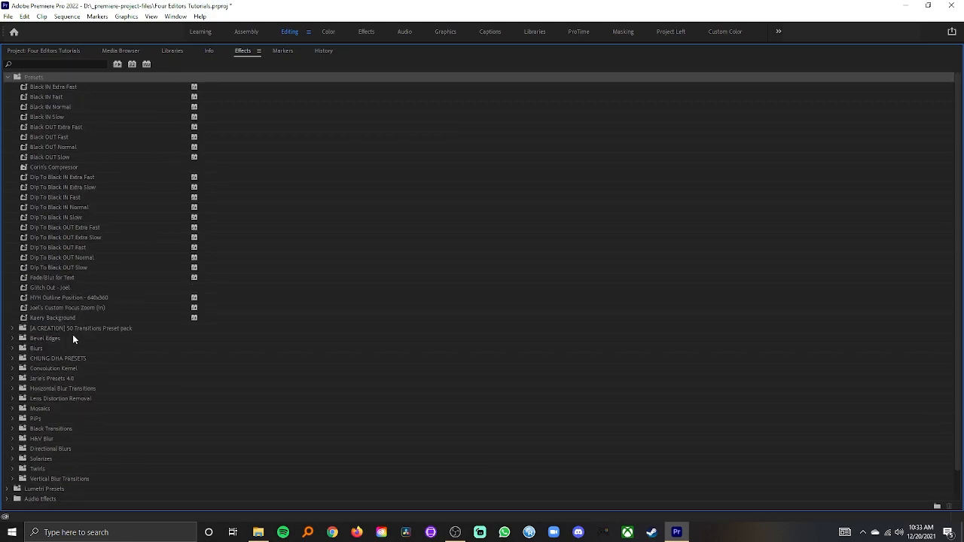
pyautogui.click(64, 229)
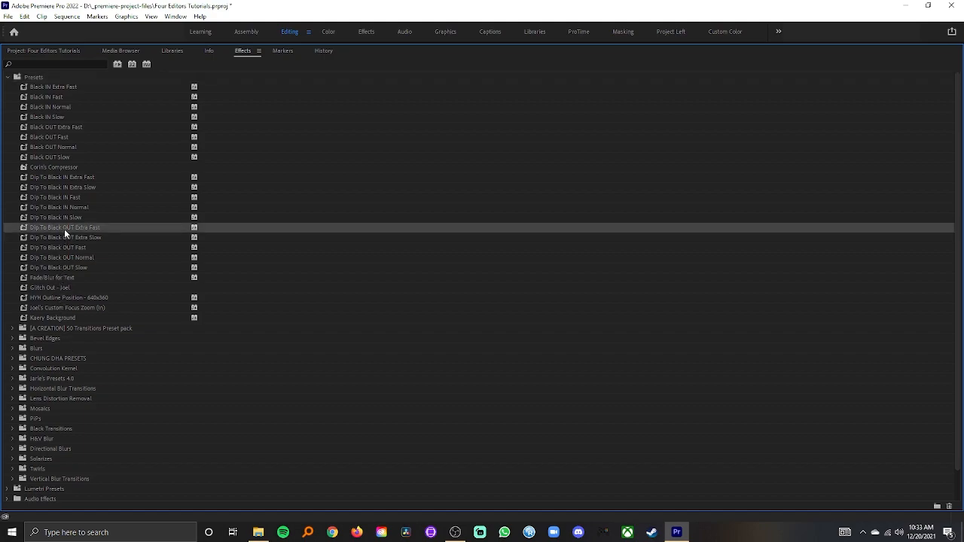